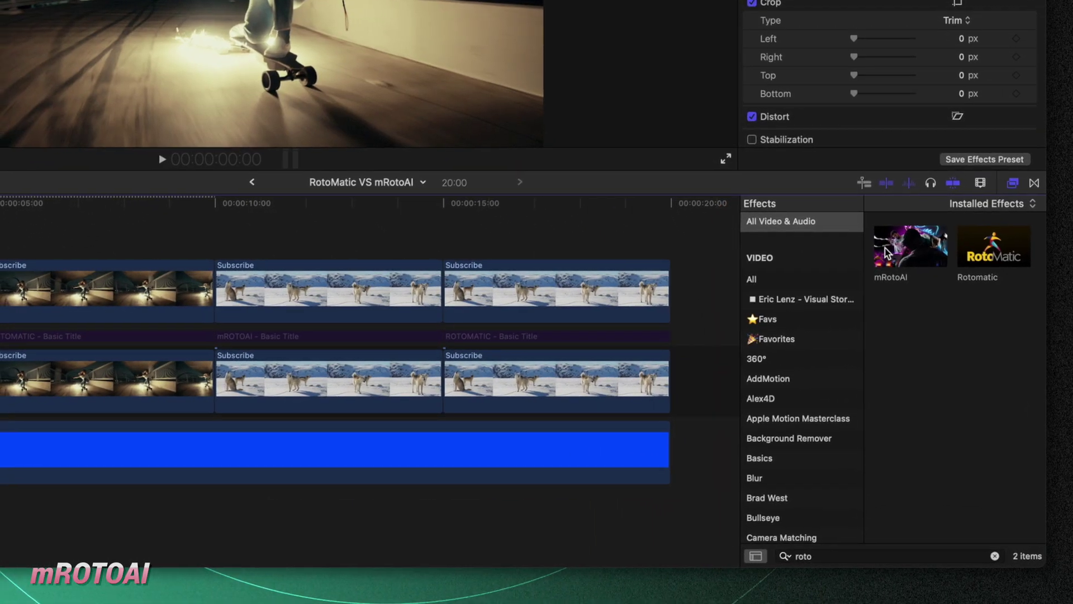
# - Apply the mRotoAI effect to the first skateboarder clip and move its on-screen tool palette away from the skater
pyautogui.moveTo(884, 247); pyautogui.dragTo(83, 281)
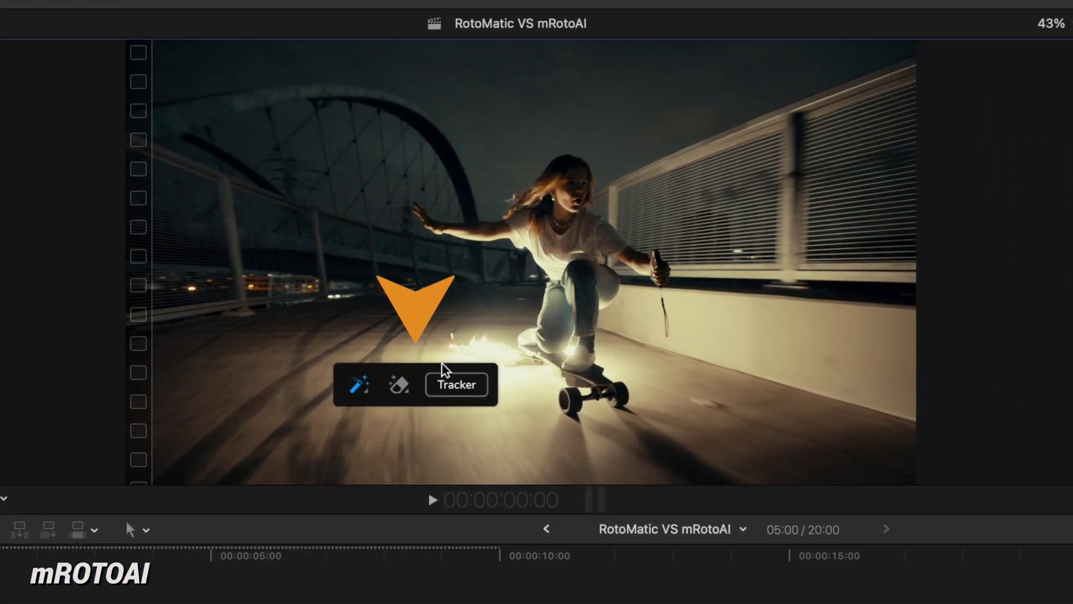
pyautogui.moveTo(416, 289); pyautogui.dragTo(312, 389)
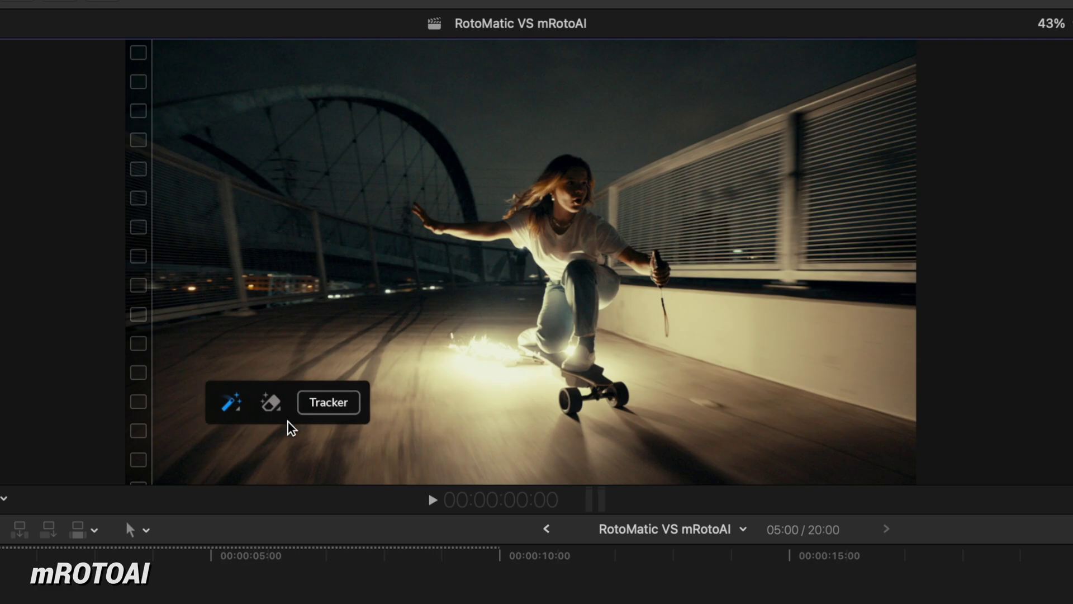
# - Switch mRotoAI from the smart brush to the regular brush and slightly increase the brush size
pyautogui.click(242, 411)
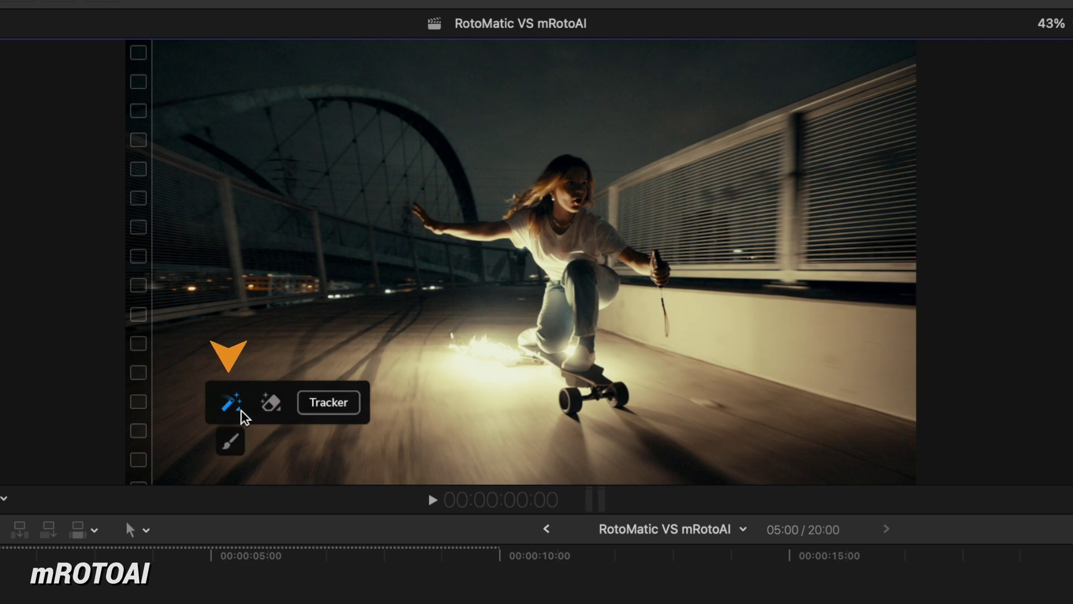
pyautogui.click(237, 442)
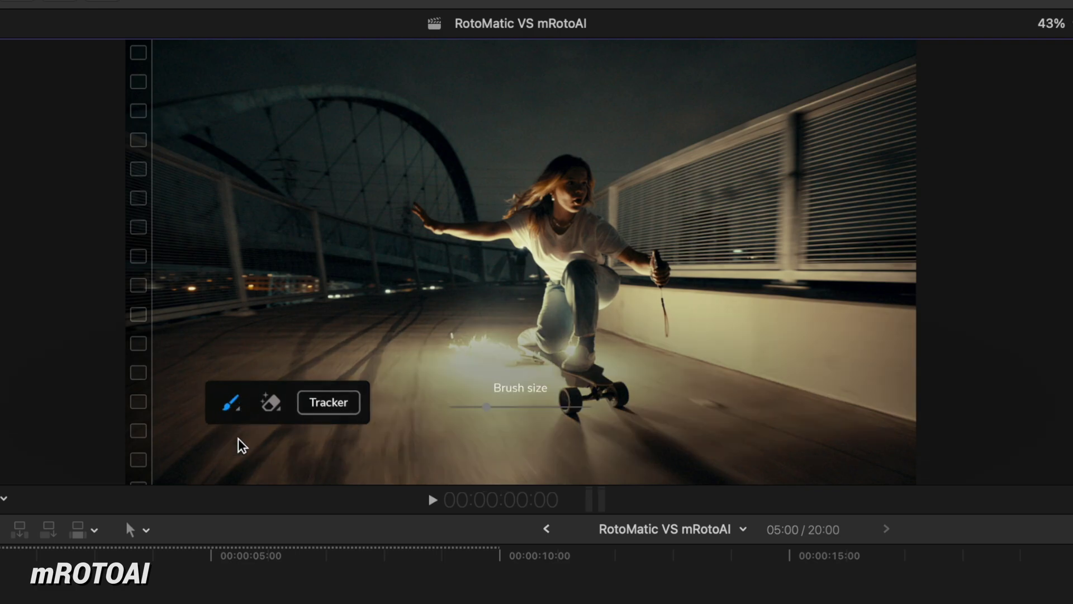
pyautogui.moveTo(487, 406); pyautogui.dragTo(495, 407)
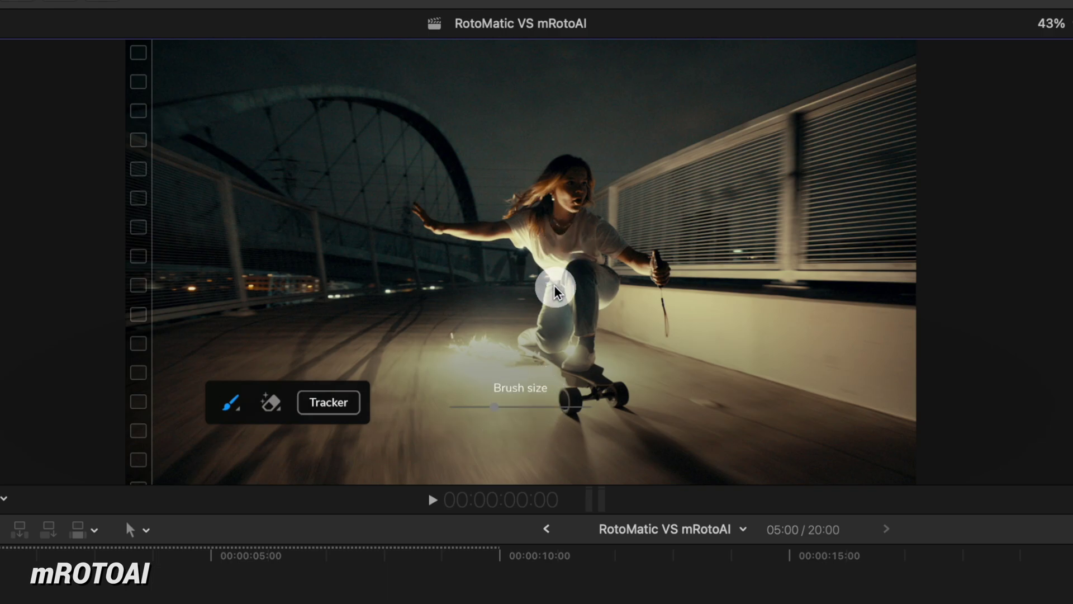
# - Switch the smart eraser to the regular eraser and slightly increase its size
pyautogui.click(274, 407)
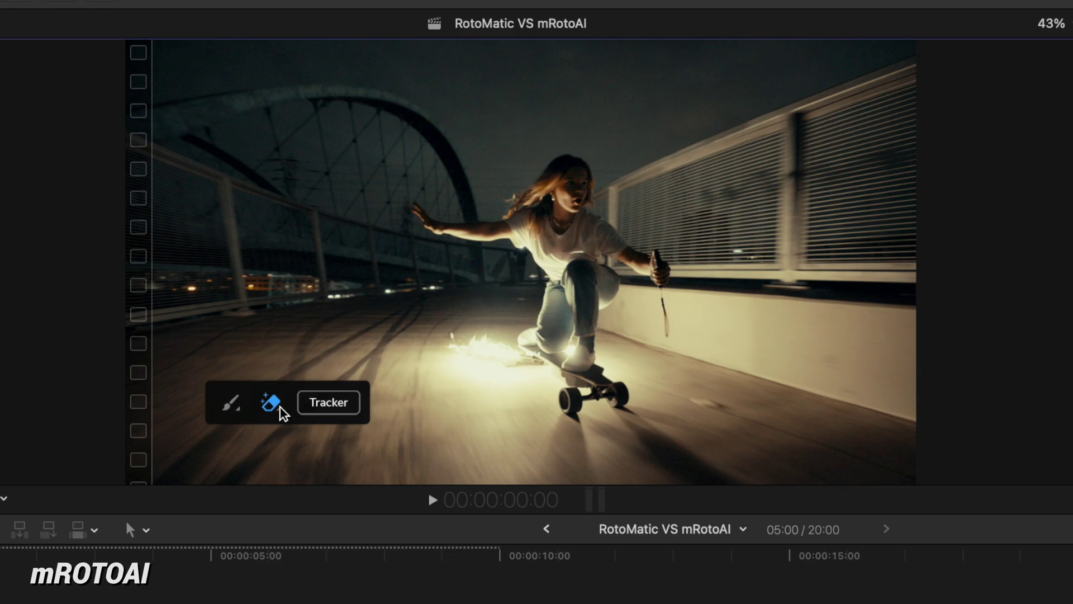
pyautogui.moveTo(280, 414)
pyautogui.click(272, 440)
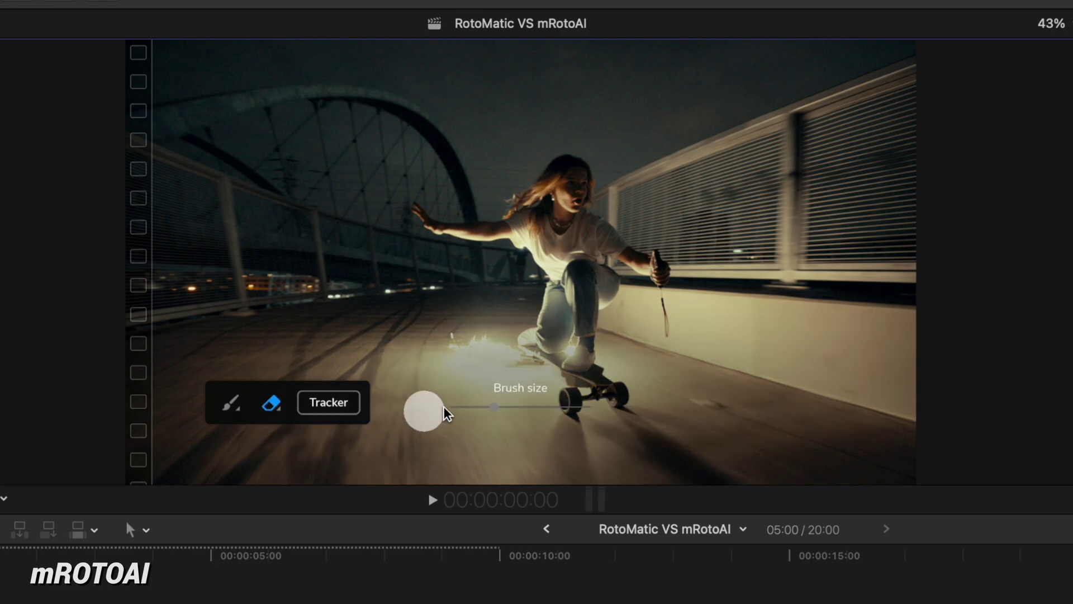
pyautogui.moveTo(499, 408)
pyautogui.mouseDown()
pyautogui.moveTo(520, 408)
pyautogui.moveTo(507, 412)
pyautogui.mouseUp()
# - Return to the smart brush and paint a mask over the skater and skateboard, touching up the fingertips of the outstretched hand
pyautogui.click(234, 407)
pyautogui.moveTo(236, 411)
pyautogui.click(236, 445)
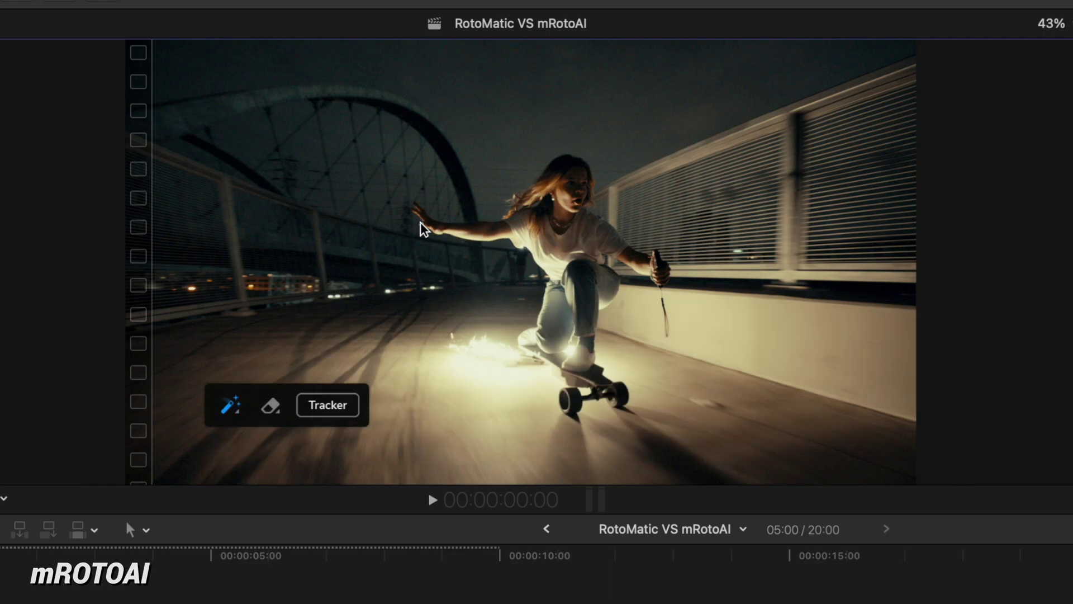
pyautogui.moveTo(416, 211)
pyautogui.mouseDown()
pyautogui.moveTo(458, 229)
pyautogui.moveTo(531, 229)
pyautogui.moveTo(536, 340)
pyautogui.moveTo(566, 362)
pyautogui.moveTo(569, 407)
pyautogui.moveTo(609, 388)
pyautogui.moveTo(583, 307)
pyautogui.moveTo(607, 249)
pyautogui.moveTo(654, 258)
pyautogui.moveTo(661, 277)
pyautogui.moveTo(587, 216)
pyautogui.moveTo(578, 178)
pyautogui.moveTo(532, 219)
pyautogui.mouseUp()
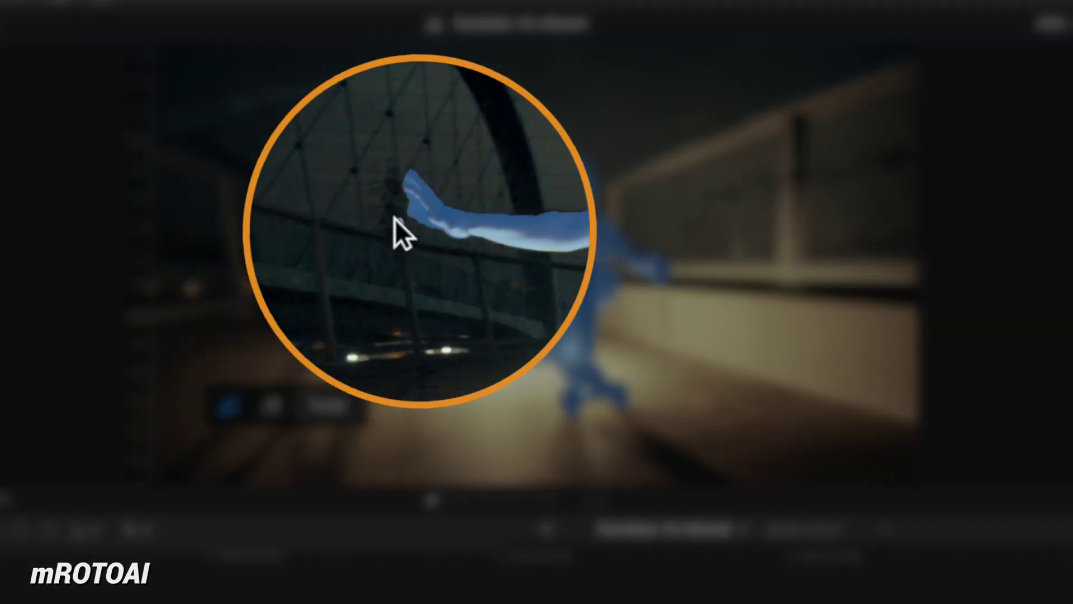
pyautogui.click(398, 200)
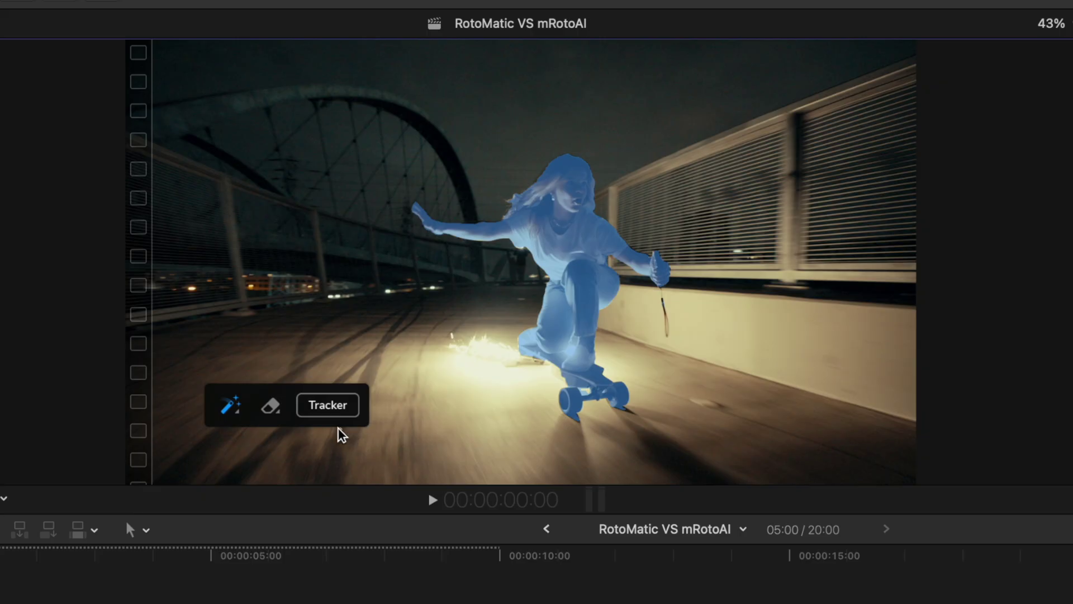
# - Review the tracker's clearing options without applying any, and track the skater mask forwards through the clip
pyautogui.click(337, 410)
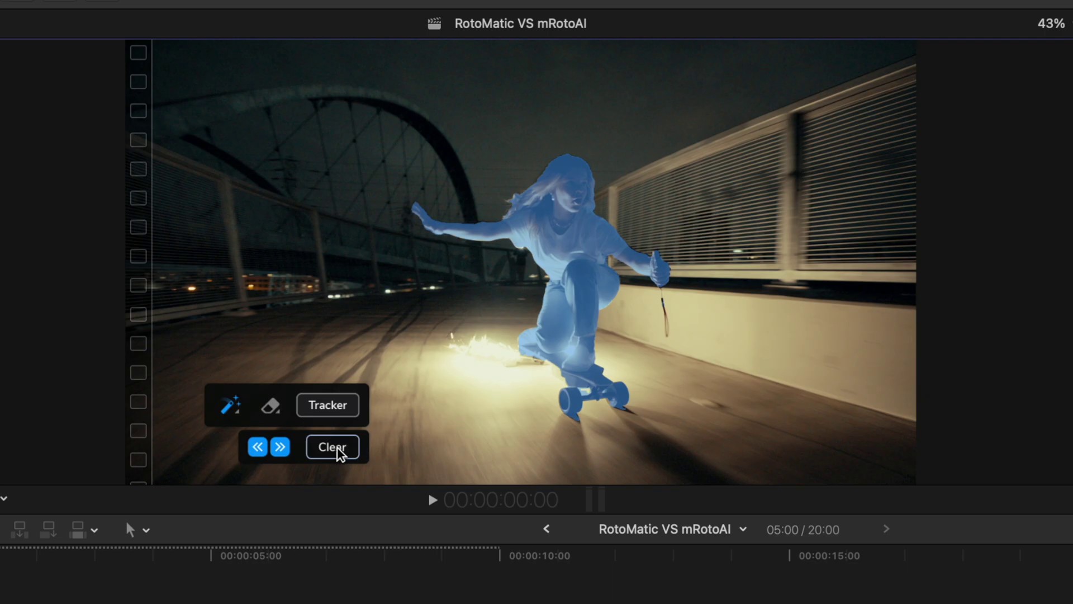
pyautogui.click(357, 451)
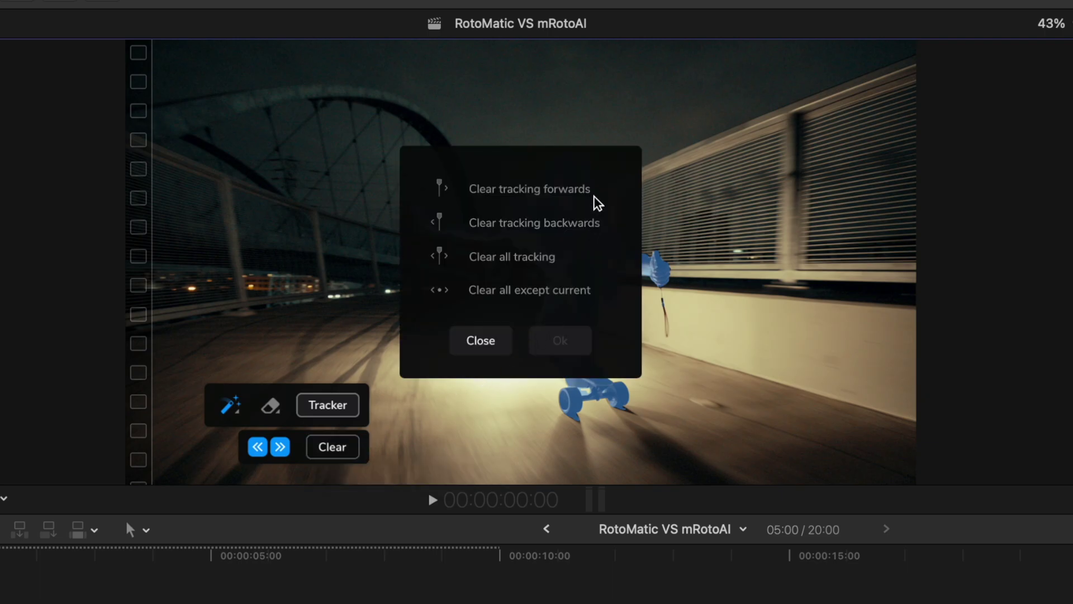
pyautogui.click(481, 340)
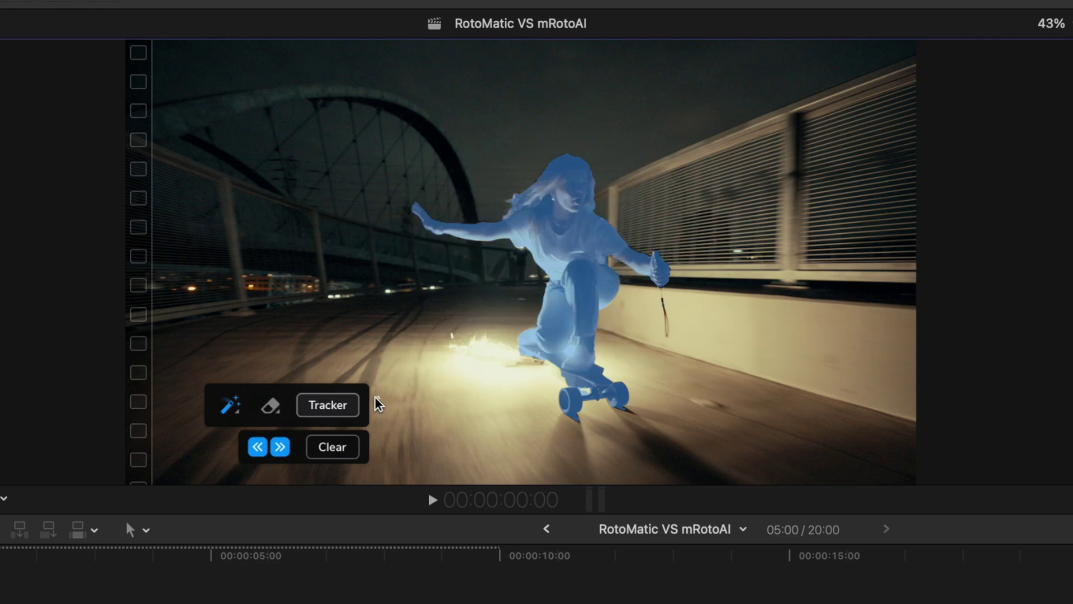
pyautogui.click(279, 447)
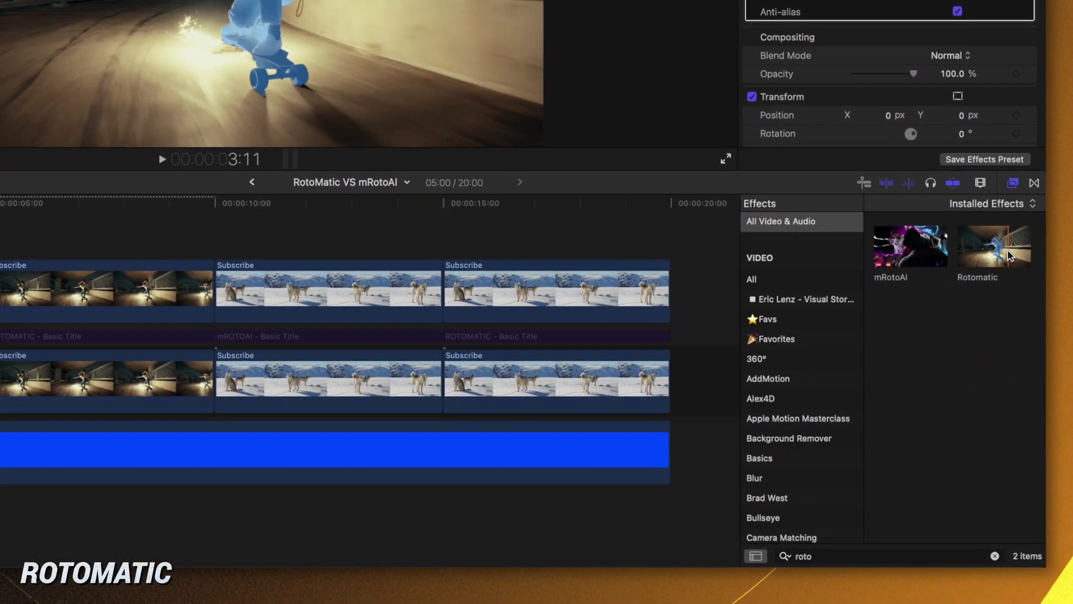
# - Apply the Rotomatic effect to the second skateboarder clip and hide the effect's own timeline with the playhead at 5:00
pyautogui.moveTo(1011, 254); pyautogui.dragTo(53, 269)
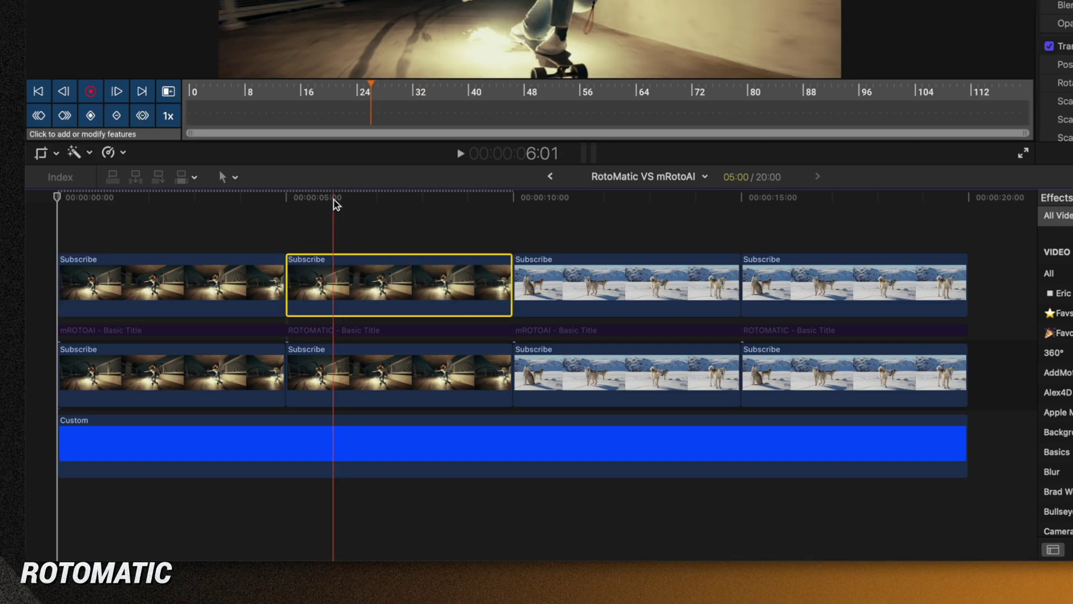
pyautogui.click(286, 199)
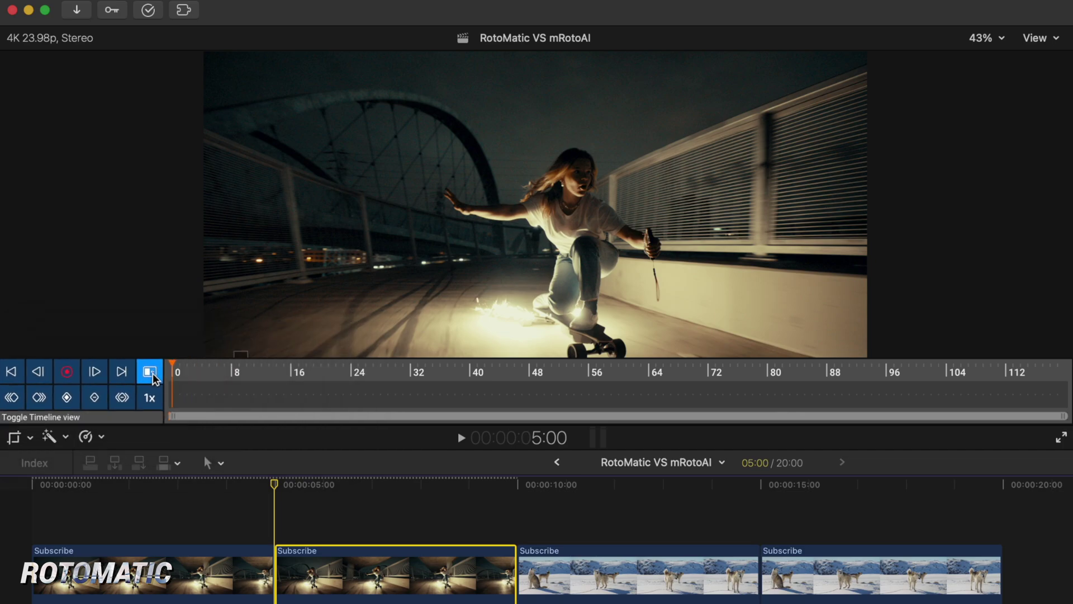
pyautogui.click(152, 373)
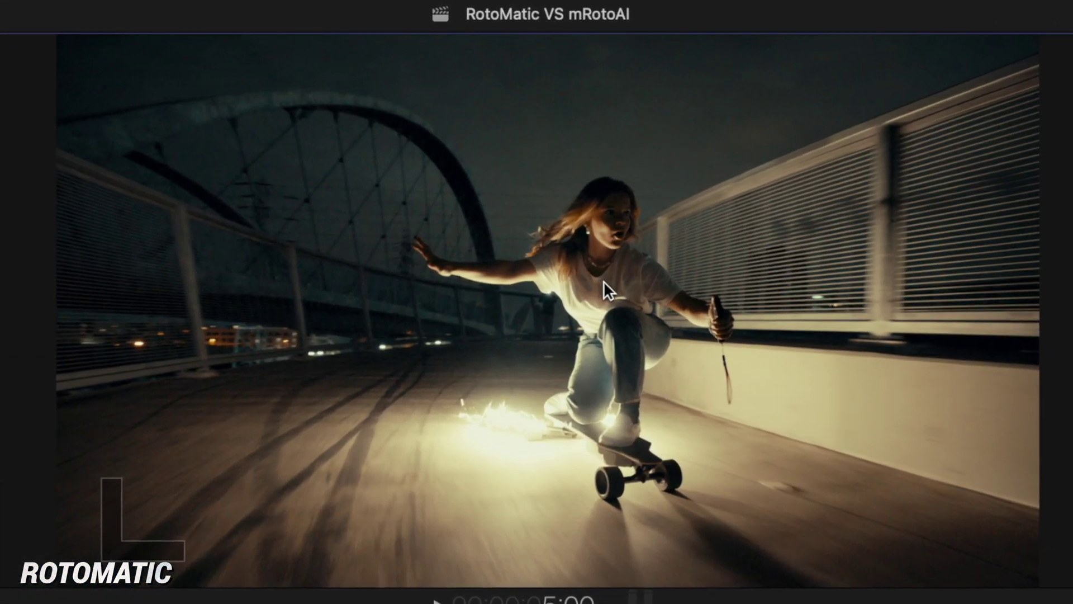
# - Place Rotomatic include points on the skater's shirt, legs, skateboard, hands and head to build the mask
pyautogui.click(604, 282)
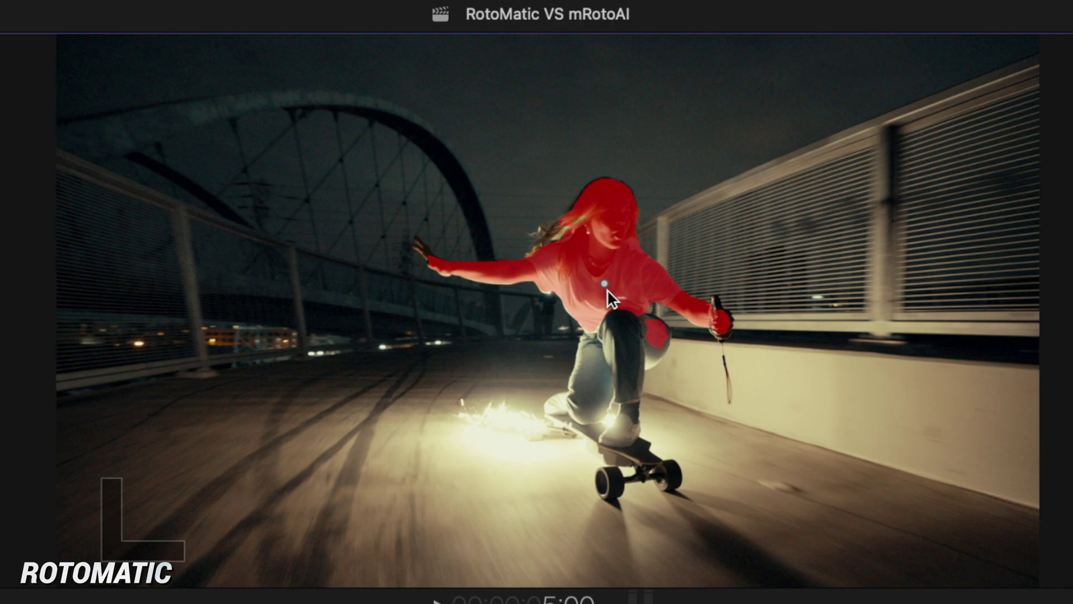
pyautogui.click(622, 376)
pyautogui.click(587, 392)
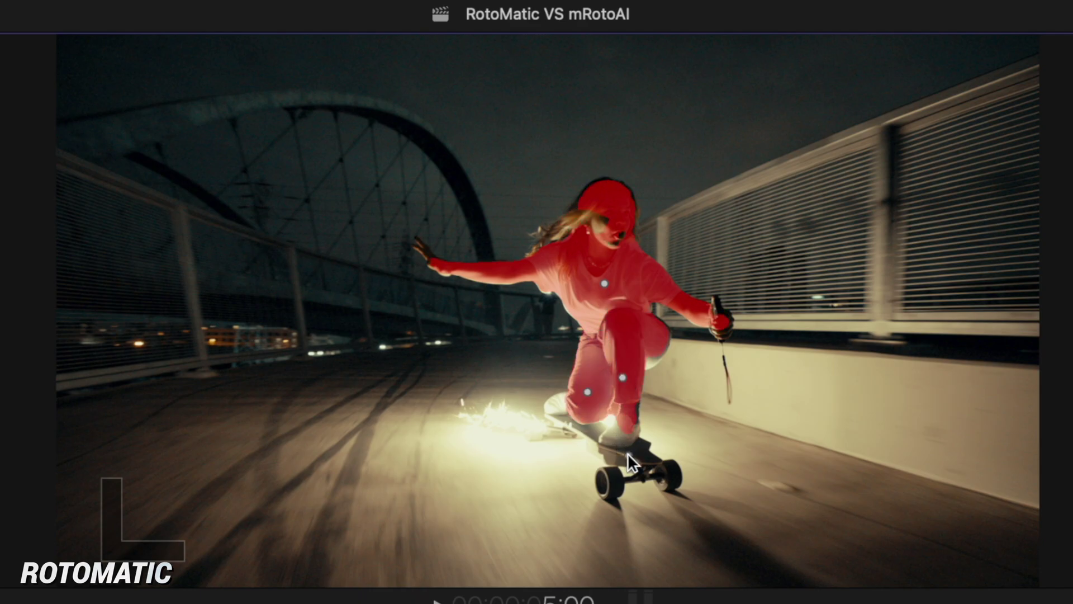
pyautogui.click(627, 454)
pyautogui.click(722, 320)
pyautogui.click(567, 227)
pyautogui.click(428, 256)
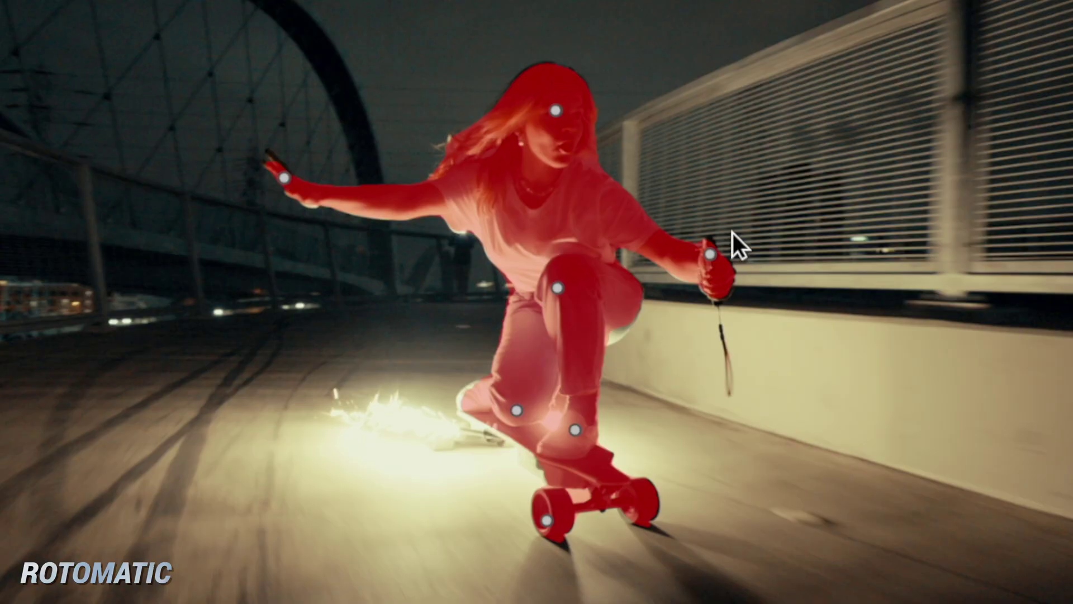
# - Place an exclude point on the skater's upper arm and delete the Rotomatic keyframe at 5:00
pyautogui.click(626, 214)
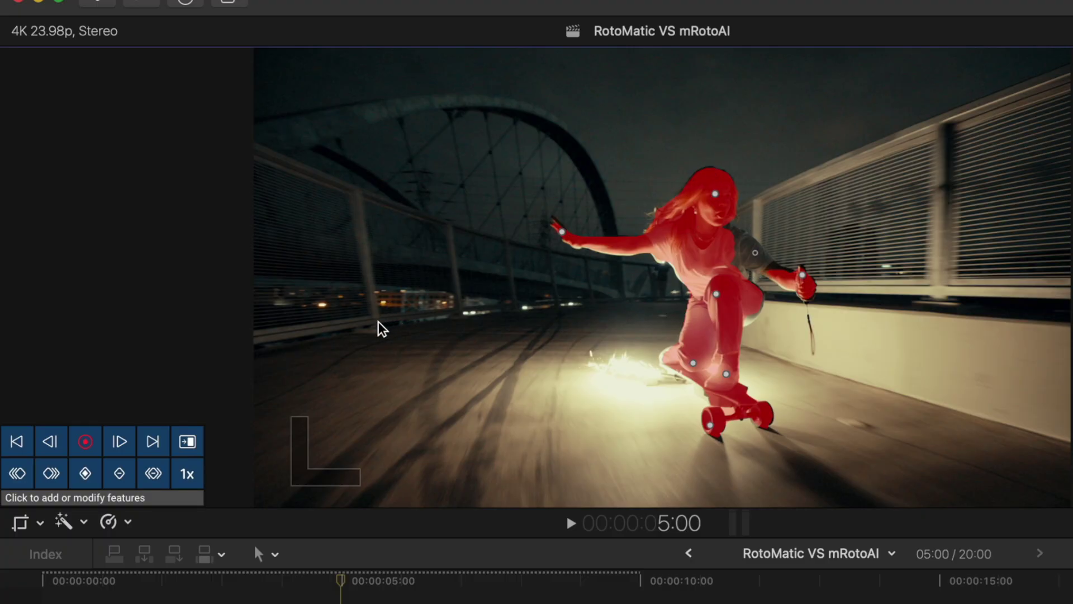
pyautogui.click(112, 478)
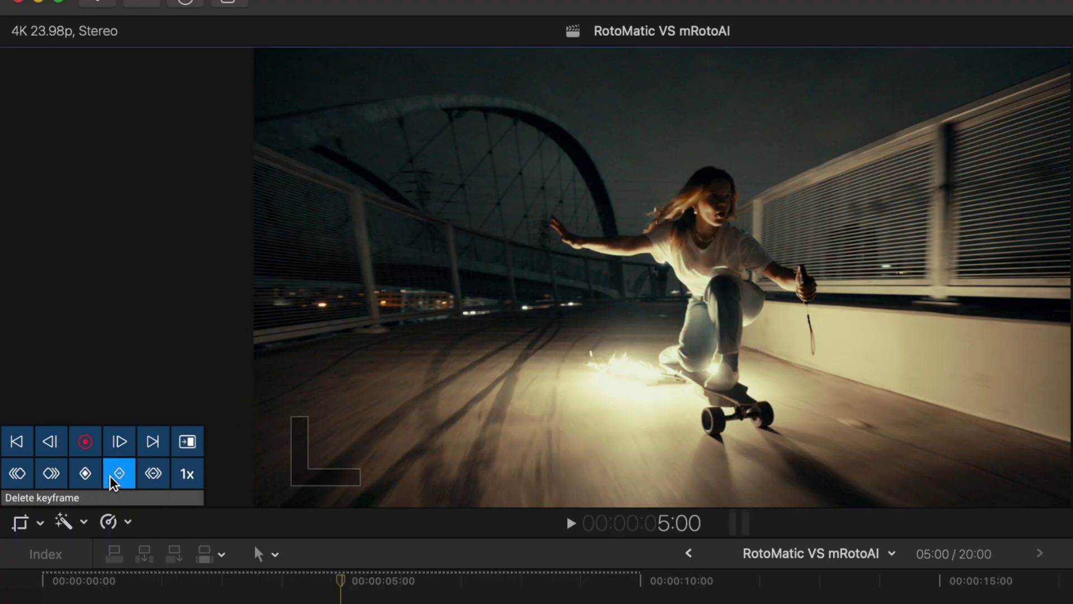
# - Mark the skater and skateboard again with Rotomatic include points at 5:00 and start tracking the mask
pyautogui.click(707, 219)
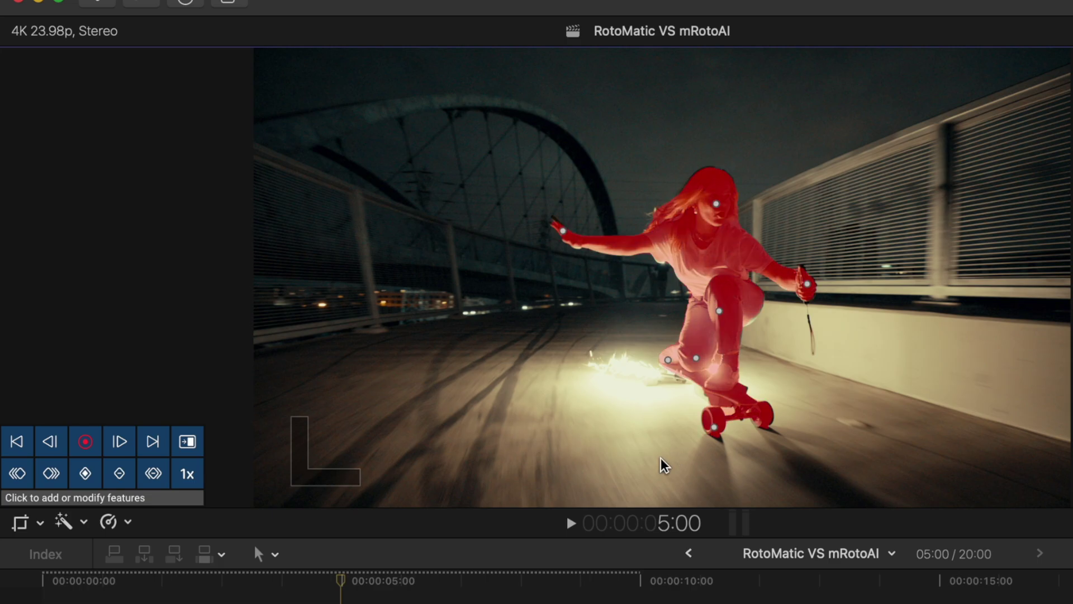
pyautogui.click(85, 442)
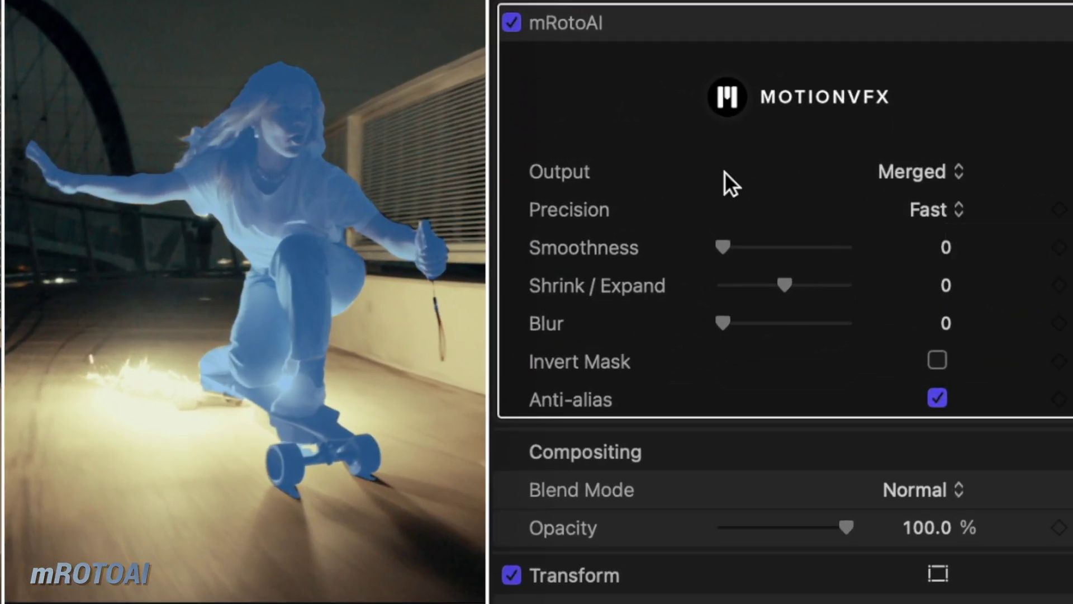
# - Switch the mRotoAI output to Mask Only, change it to Masked Video, and disable the duplicate skateboarder clip beneath
pyautogui.click(891, 173)
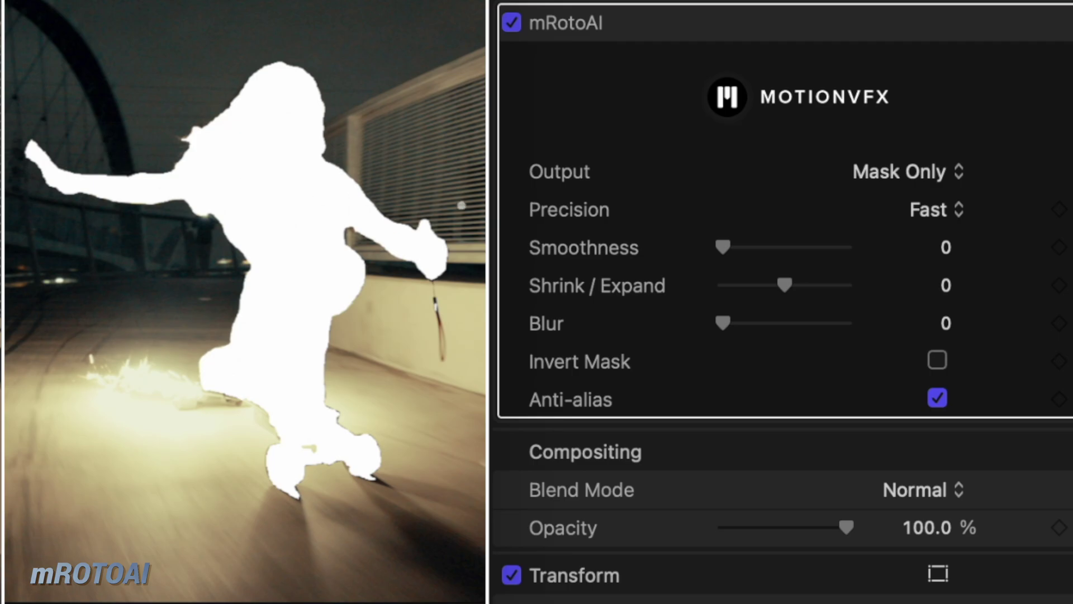
pyautogui.click(894, 168)
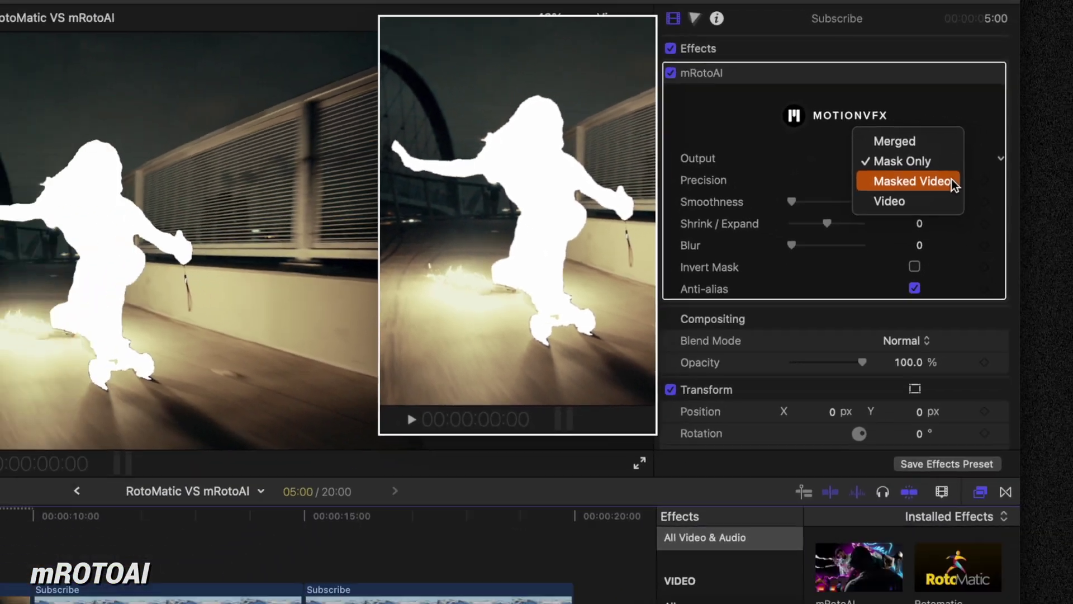
pyautogui.click(951, 182)
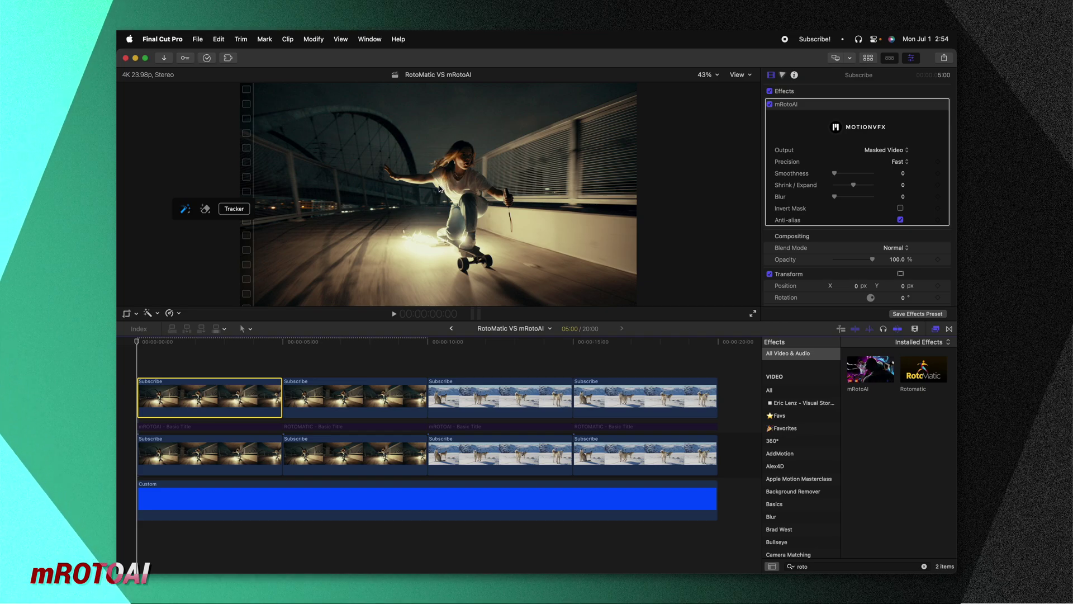
pyautogui.click(161, 447)
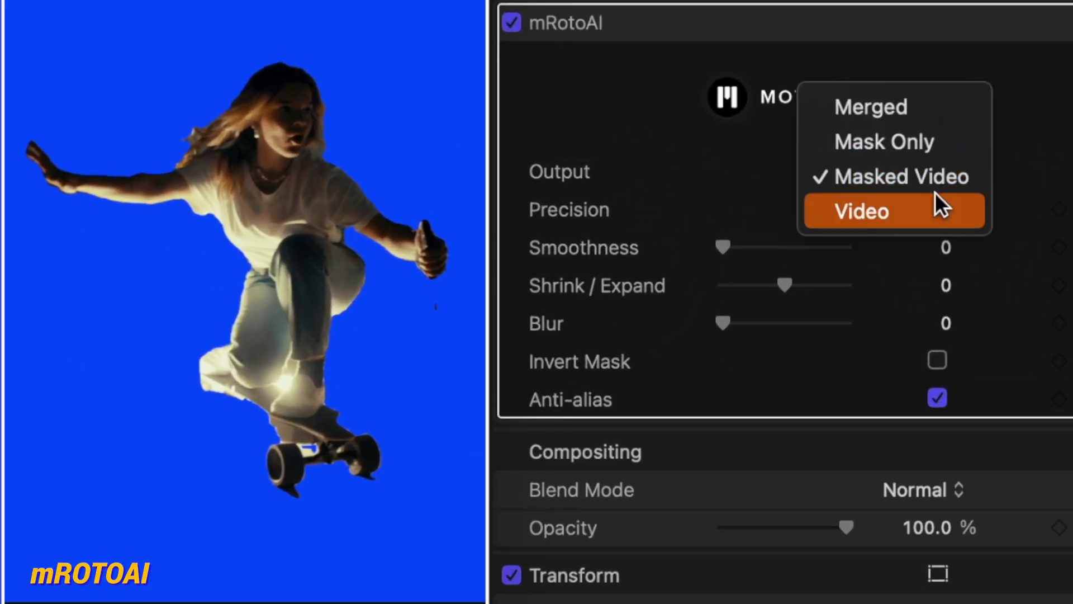
# - Preview the mRotoAI Video output and return the output to Masked Video
pyautogui.click(920, 186)
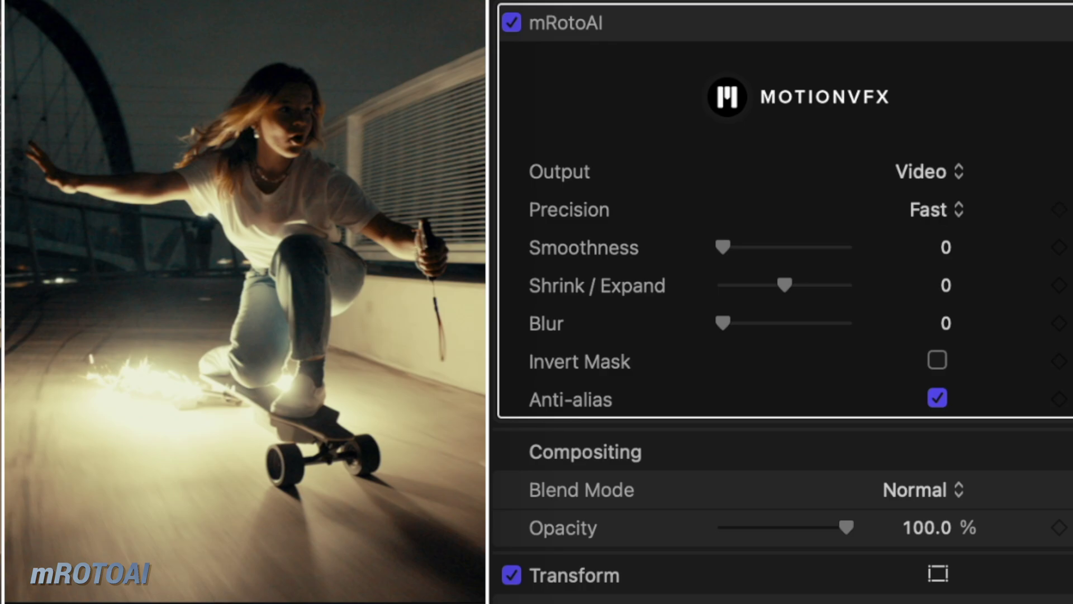
pyautogui.click(956, 171)
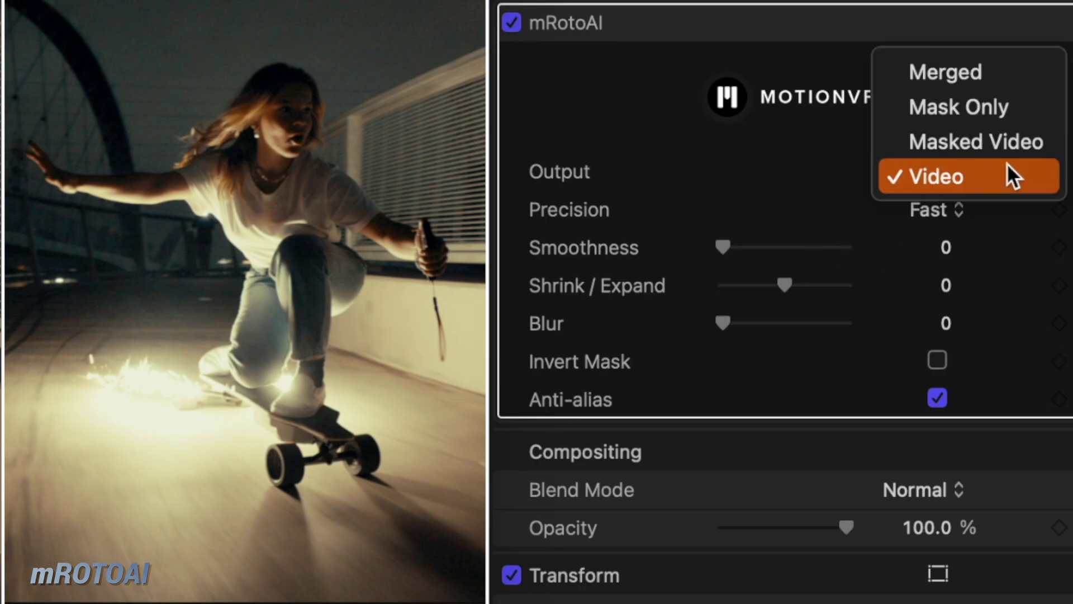
pyautogui.click(1004, 137)
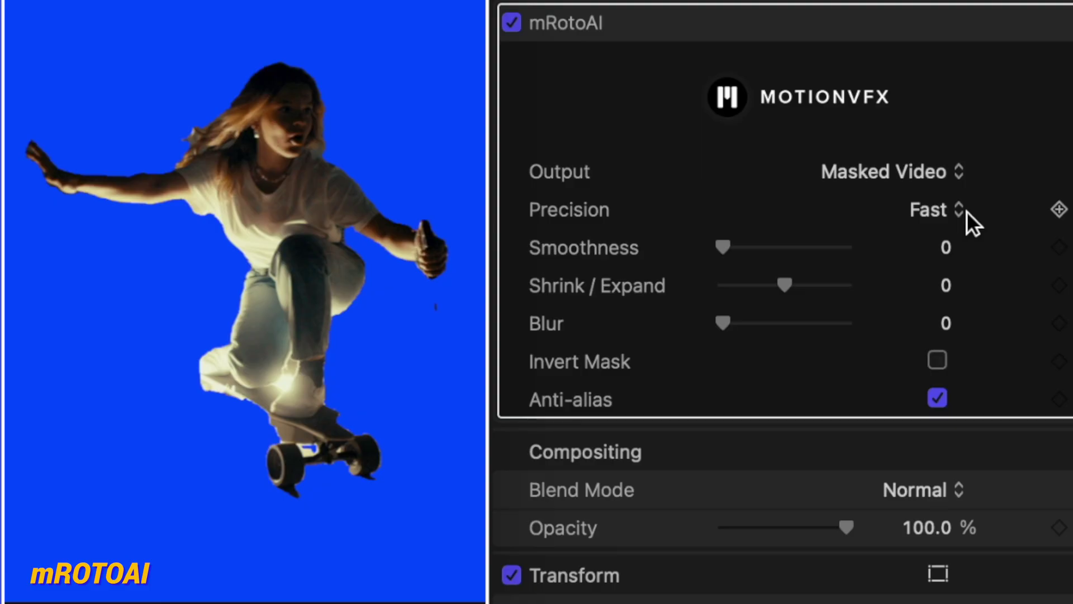
# - Set mRotoAI's Precision to Accurate, accepting the clearing of the existing path, and set Smoothness to 0.39
pyautogui.click(964, 212)
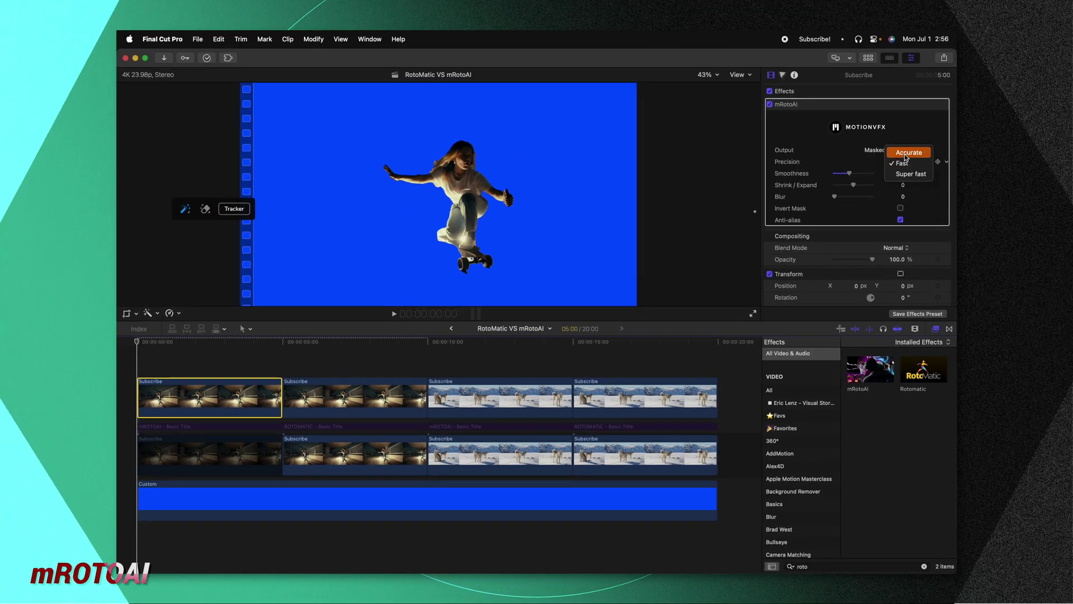
pyautogui.click(951, 181)
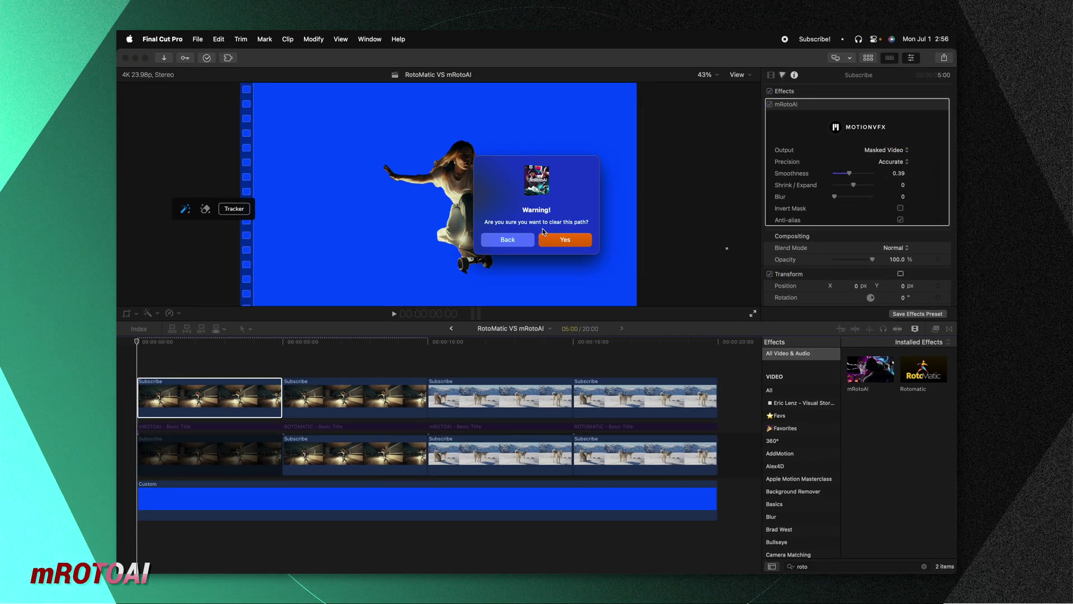
pyautogui.click(568, 239)
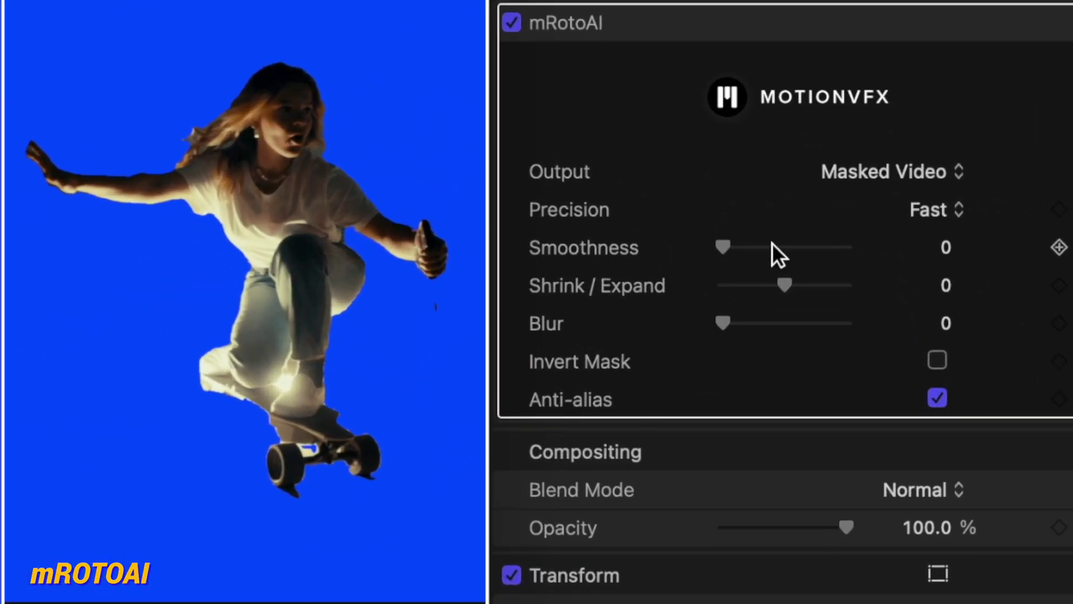
pyautogui.moveTo(764, 246); pyautogui.dragTo(778, 246)
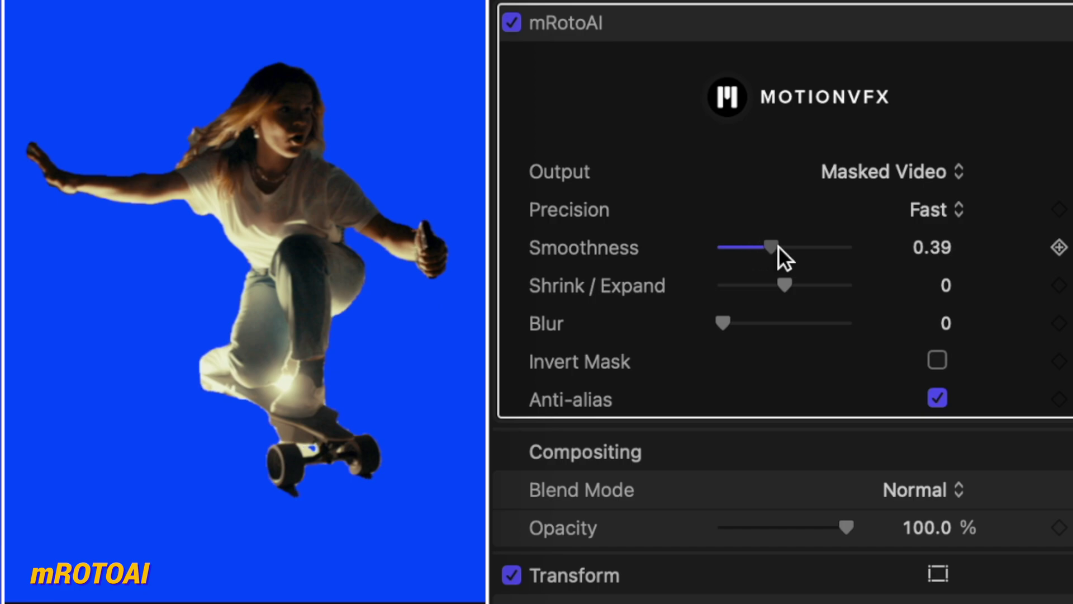
# - Try contracting the mRotoAI mask with Shrink / Expand and reset the parameter
pyautogui.moveTo(784, 285); pyautogui.dragTo(743, 283)
pyautogui.rightClick(888, 284)
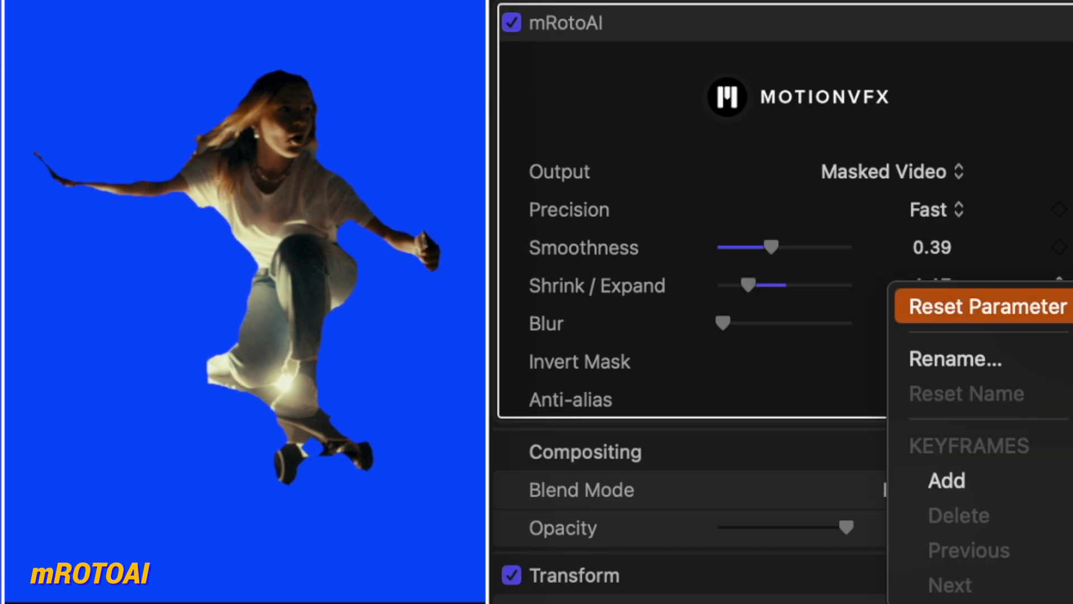
pyautogui.click(1048, 313)
# - Try a higher mRotoAI Blur and switch Invert Mask on and back off
pyautogui.moveTo(724, 322); pyautogui.dragTo(804, 326)
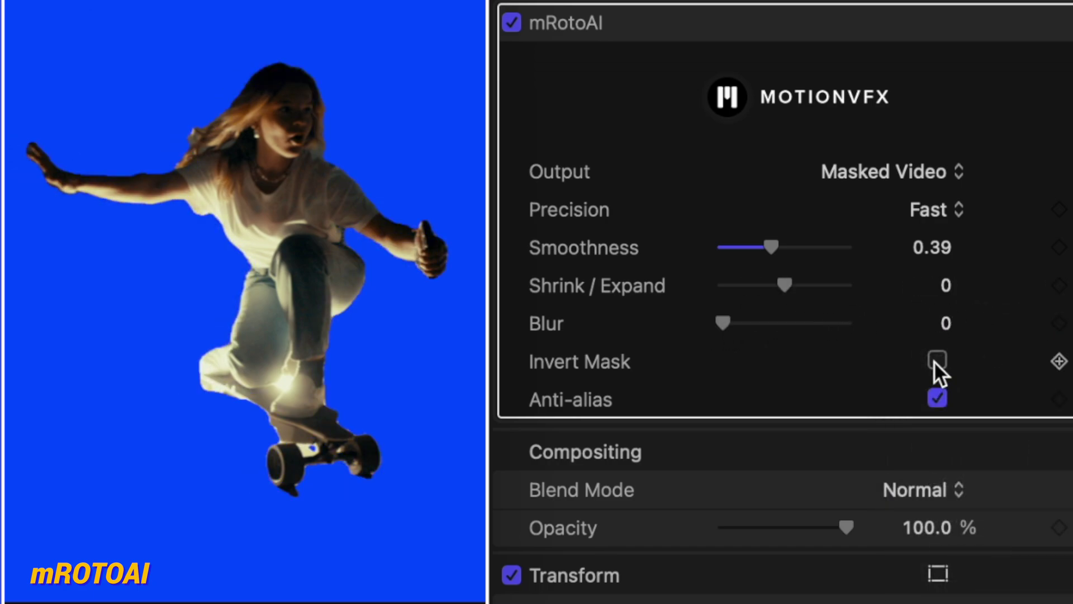
pyautogui.click(937, 360)
pyautogui.click(935, 360)
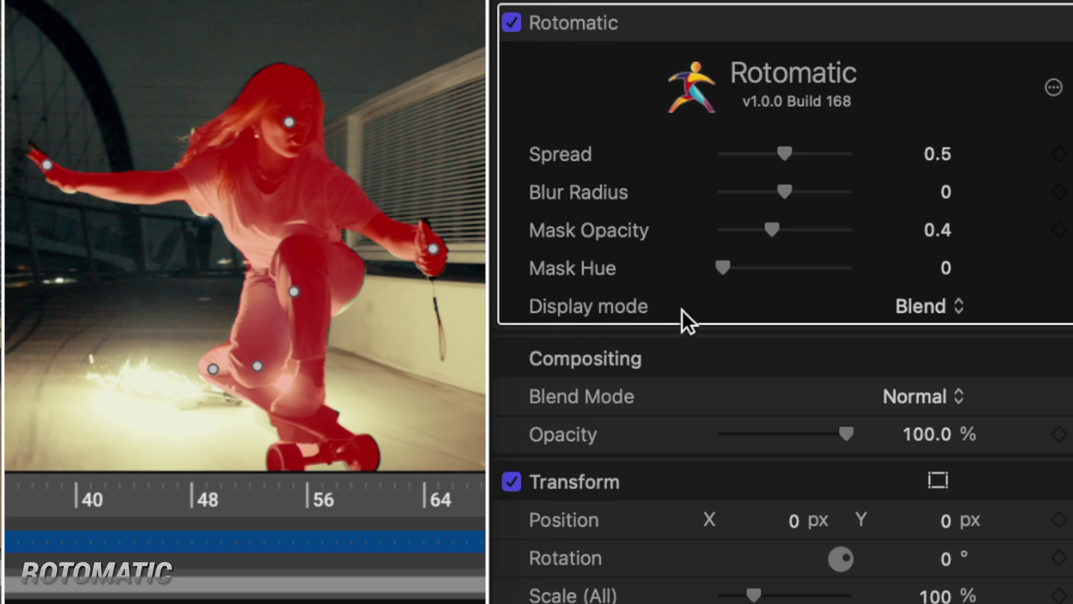
# - Preview Rotomatic's None display mode on the skater clip and return it to Blend
pyautogui.click(965, 302)
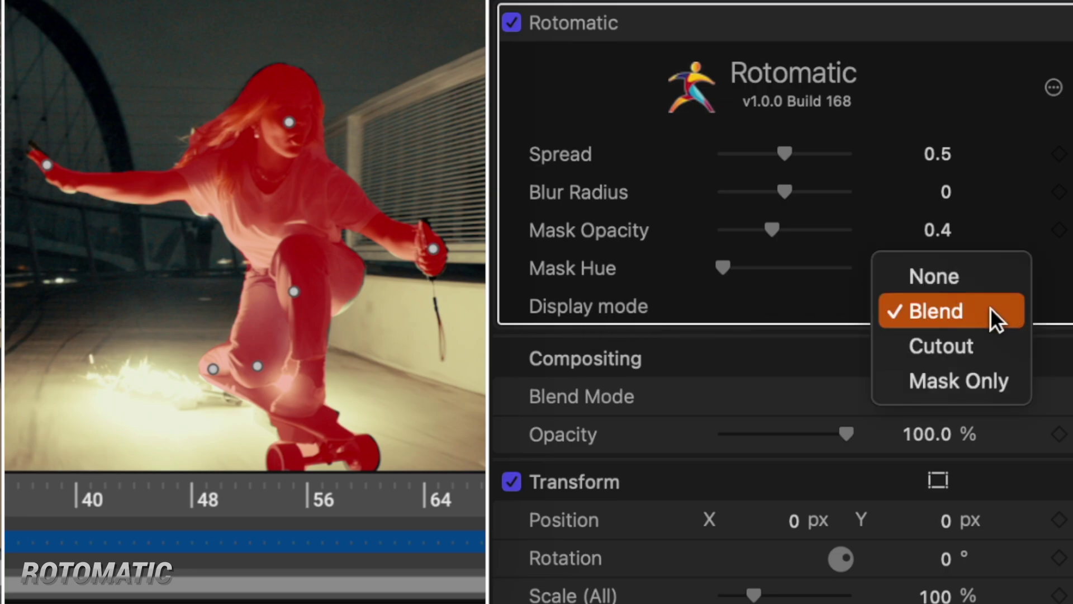
pyautogui.click(981, 287)
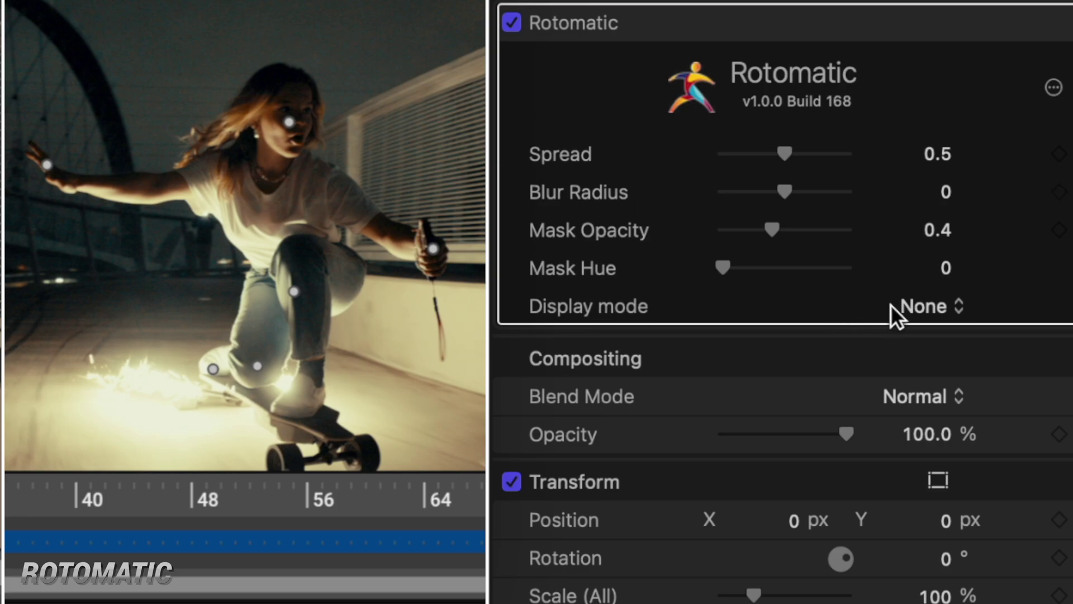
pyautogui.click(933, 295)
pyautogui.click(984, 342)
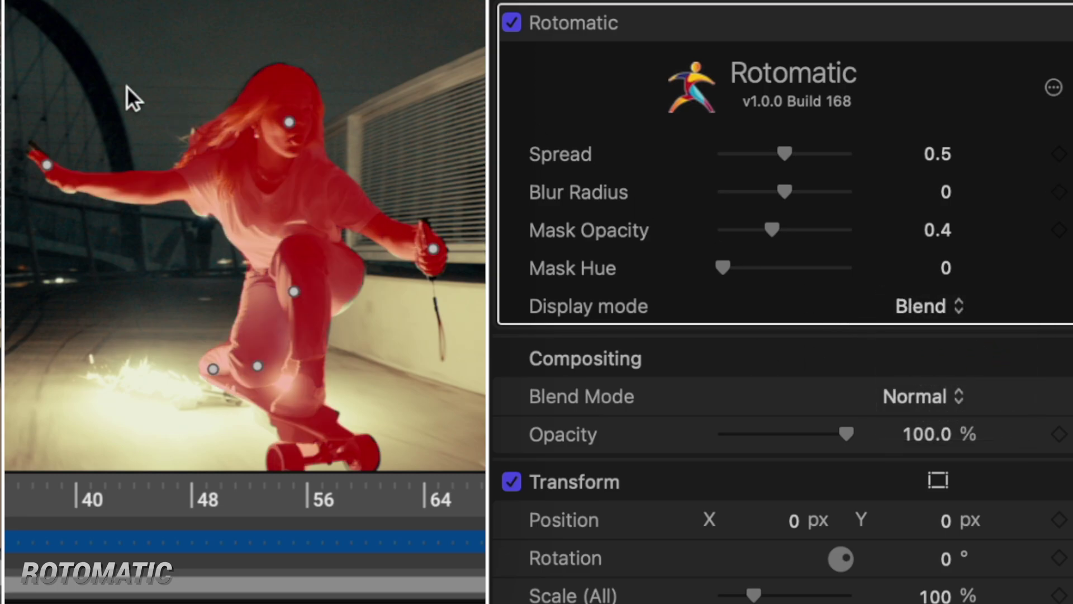
# - Set Rotomatic's Display mode to Cutout, preview Mask Only, and return to Cutout
pyautogui.click(909, 306)
pyautogui.click(981, 329)
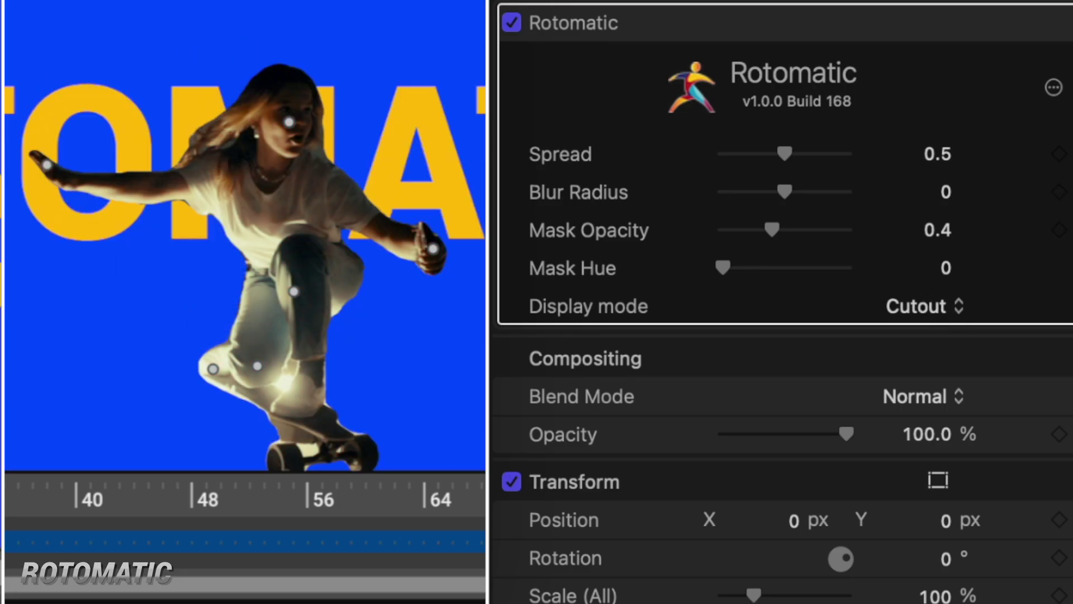
pyautogui.click(950, 306)
pyautogui.click(984, 337)
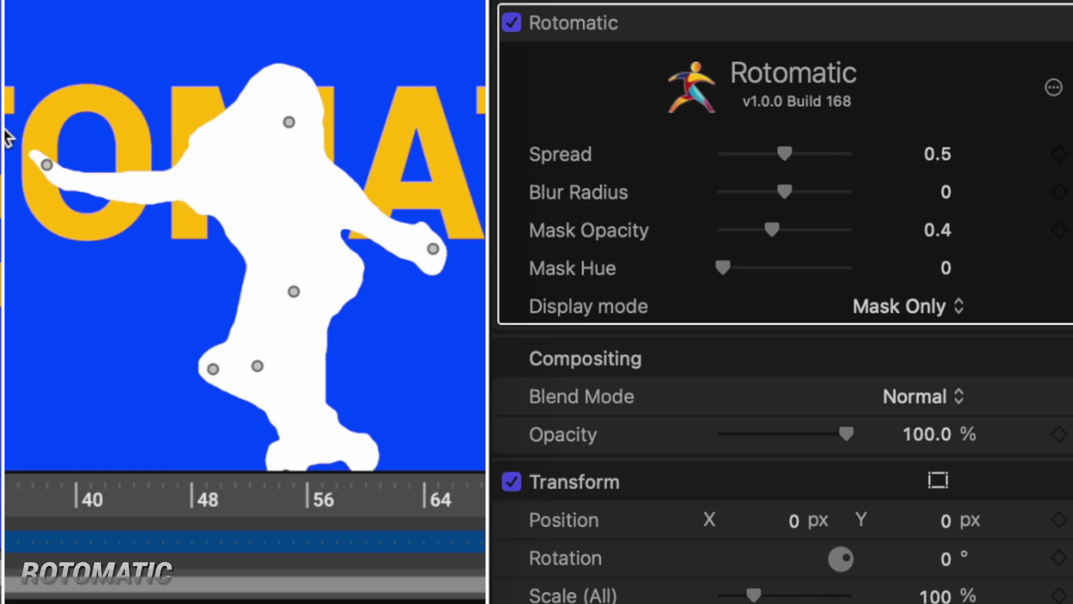
pyautogui.click(957, 304)
pyautogui.click(947, 283)
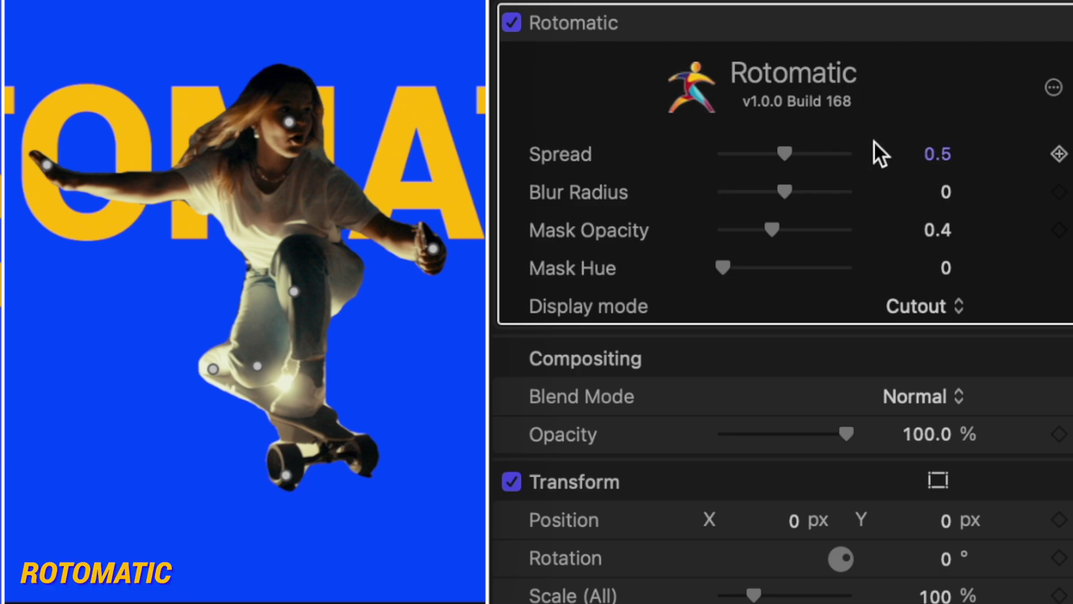
# - Try a Rotomatic Spread of 1.0, undo it, and try a higher Blur Radius
pyautogui.moveTo(784, 151); pyautogui.dragTo(1045, 162)
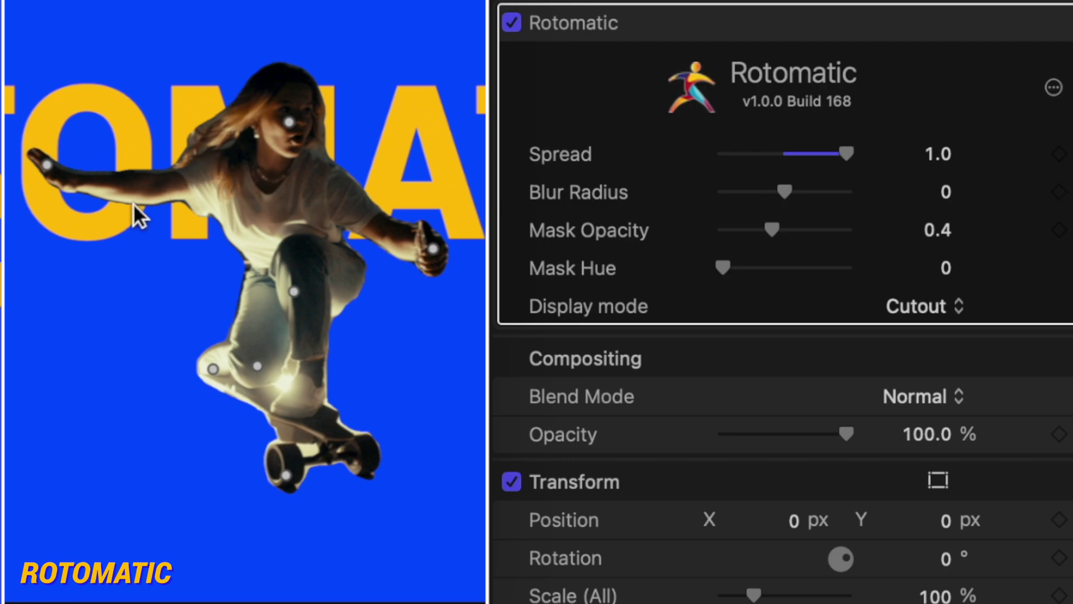
pyautogui.press('super+z')
pyautogui.click(796, 202)
pyautogui.moveTo(787, 193); pyautogui.dragTo(851, 190)
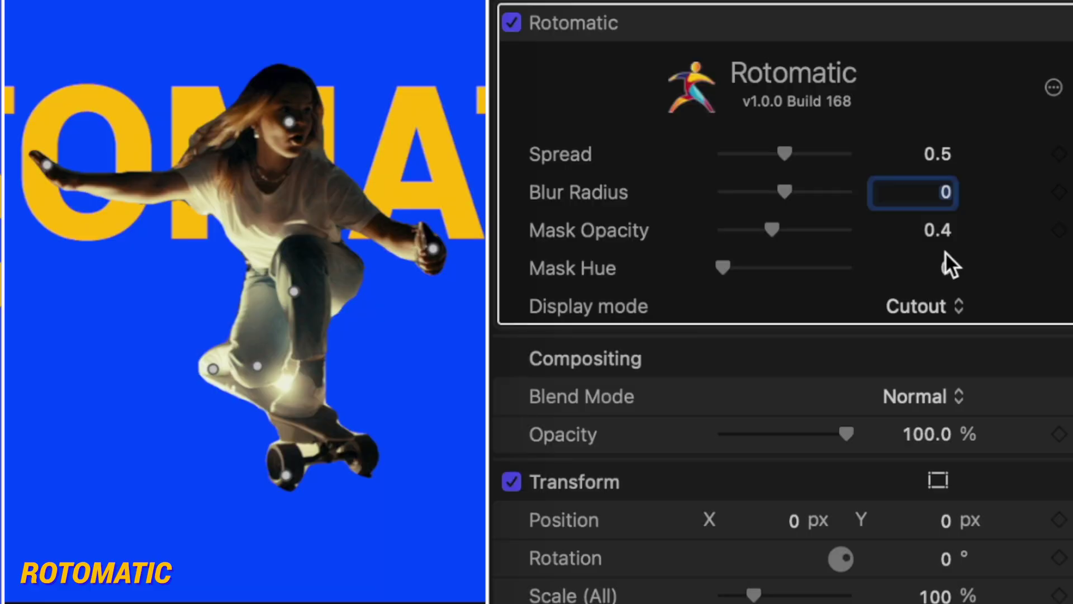
# - Switch Rotomatic's Display mode to Blend, try a Mask Opacity of 0.14, and undo the opacity change
pyautogui.click(938, 299)
pyautogui.click(948, 275)
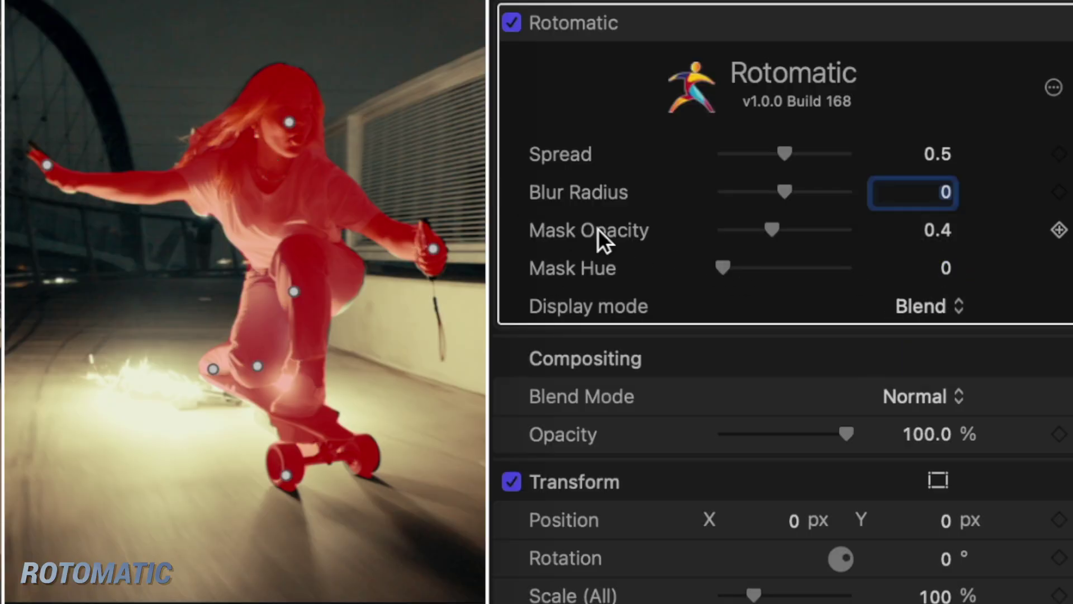
pyautogui.moveTo(776, 227); pyautogui.dragTo(743, 229)
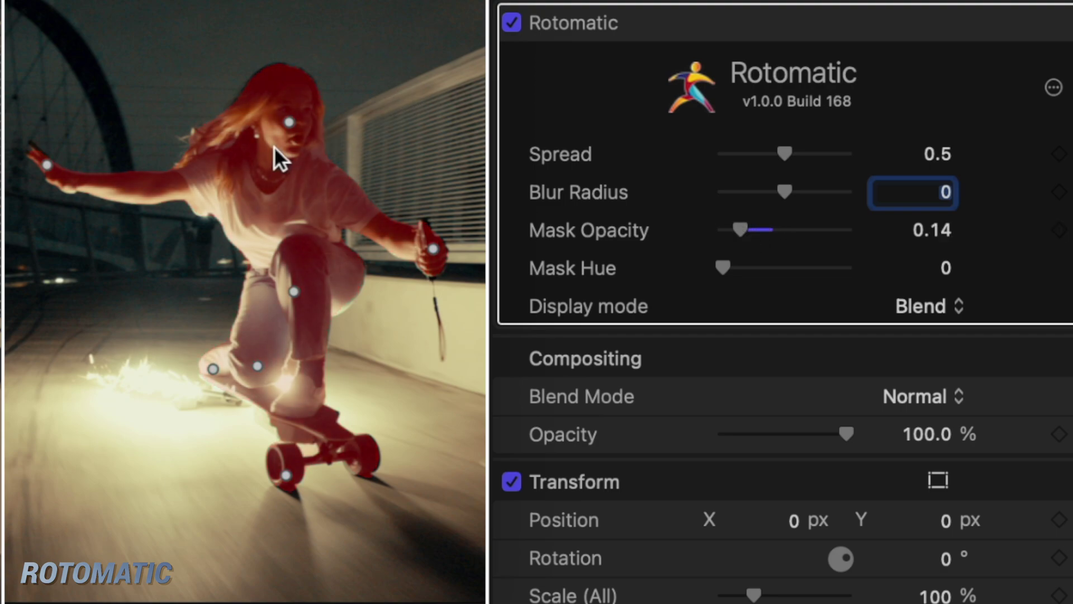
pyautogui.press('super+z')
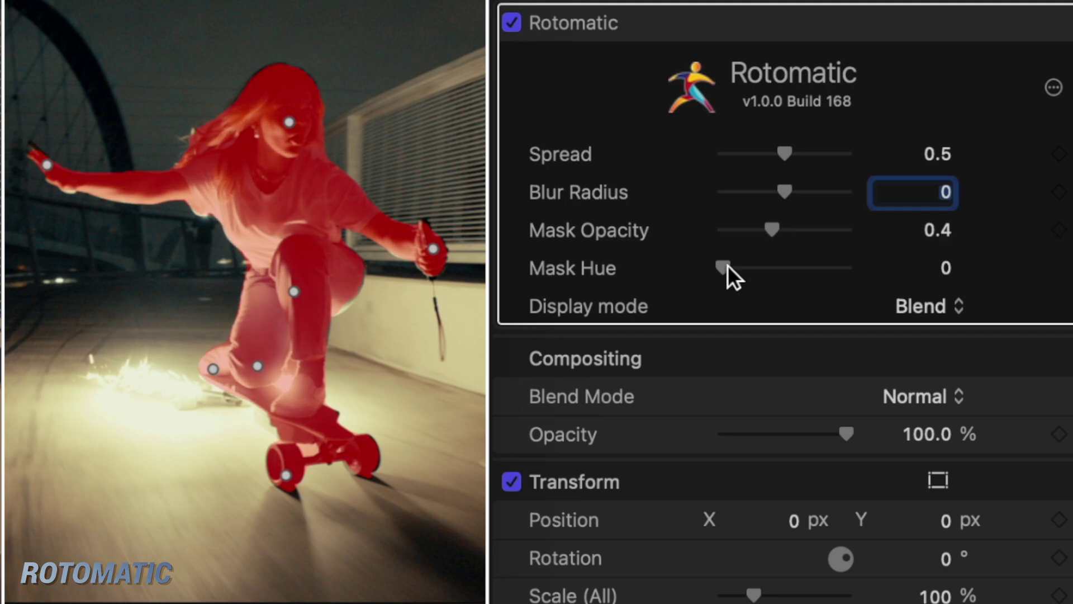
# - Try adjusting Rotomatic's Mask Hue and return the Display mode to Cutout
pyautogui.moveTo(728, 265)
pyautogui.mouseDown()
pyautogui.moveTo(864, 273)
pyautogui.moveTo(724, 284)
pyautogui.mouseUp()
pyautogui.click(927, 306)
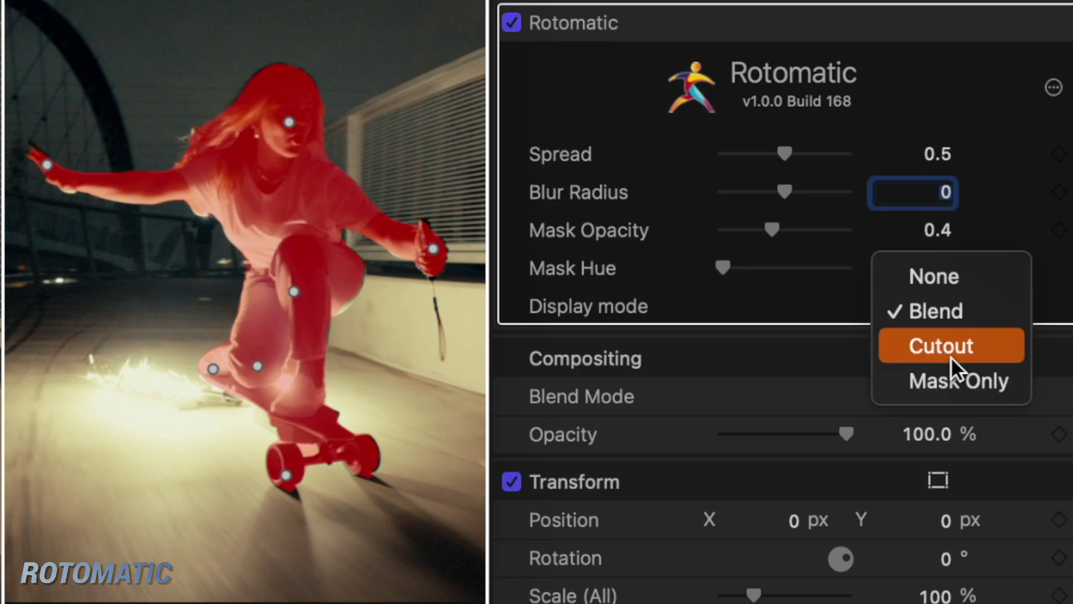
pyautogui.click(950, 357)
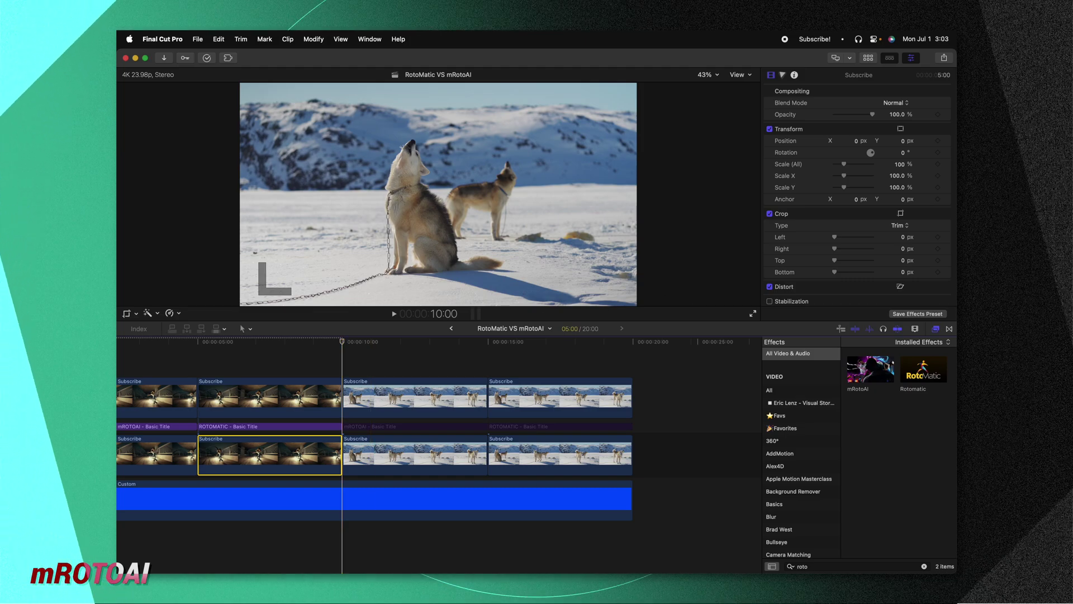
# - Apply mRotoAI to the upper dog clip at 10:00 and brush over the sitting dog from muzzle to tail
pyautogui.moveTo(870, 368); pyautogui.dragTo(468, 385)
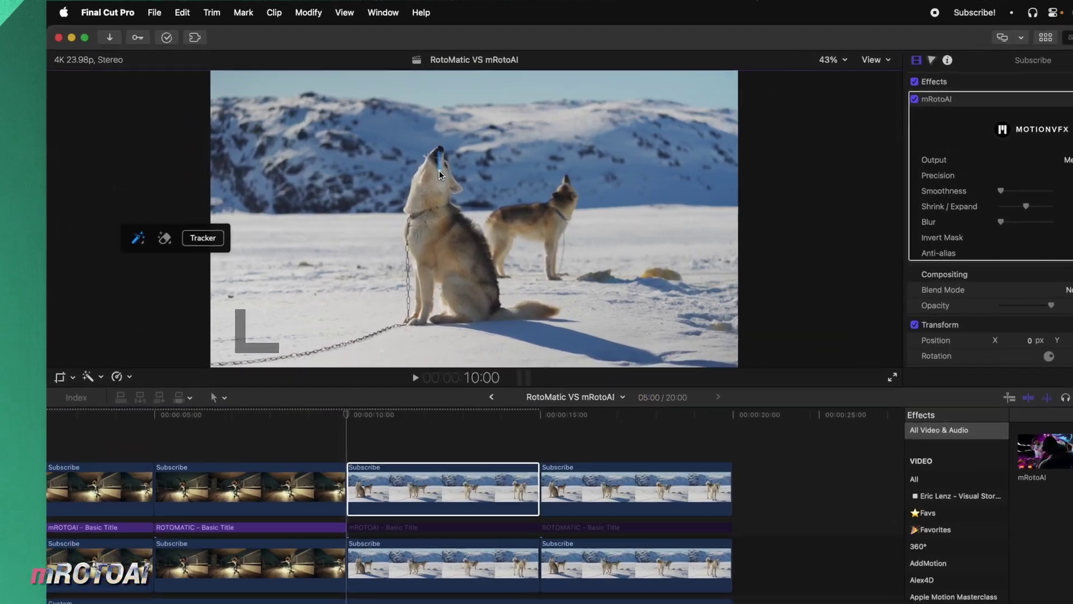
pyautogui.moveTo(438, 170); pyautogui.dragTo(466, 258)
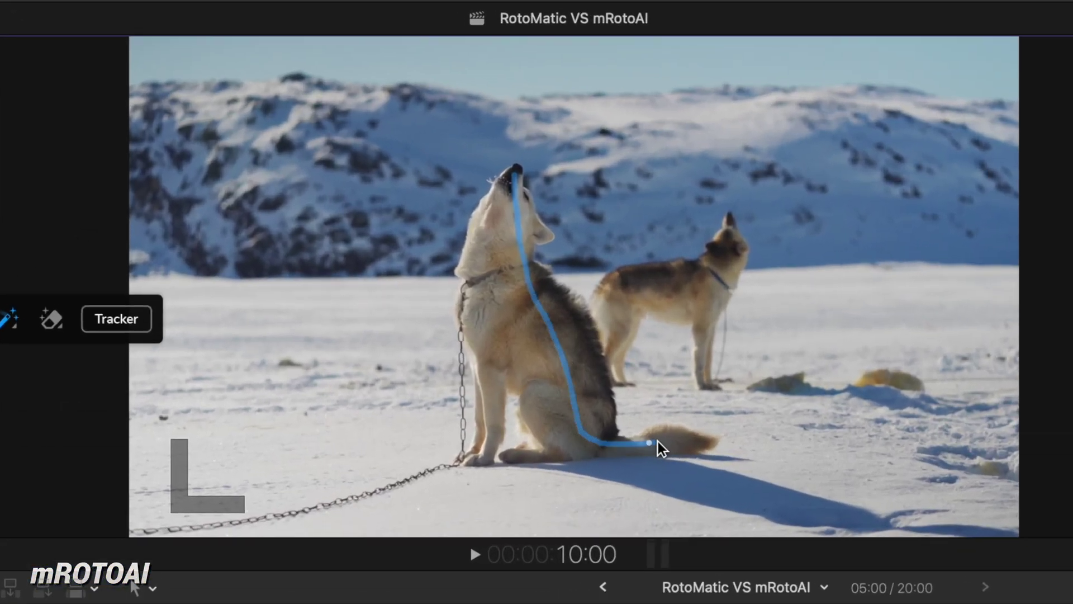
pyautogui.moveTo(652, 441); pyautogui.dragTo(654, 442)
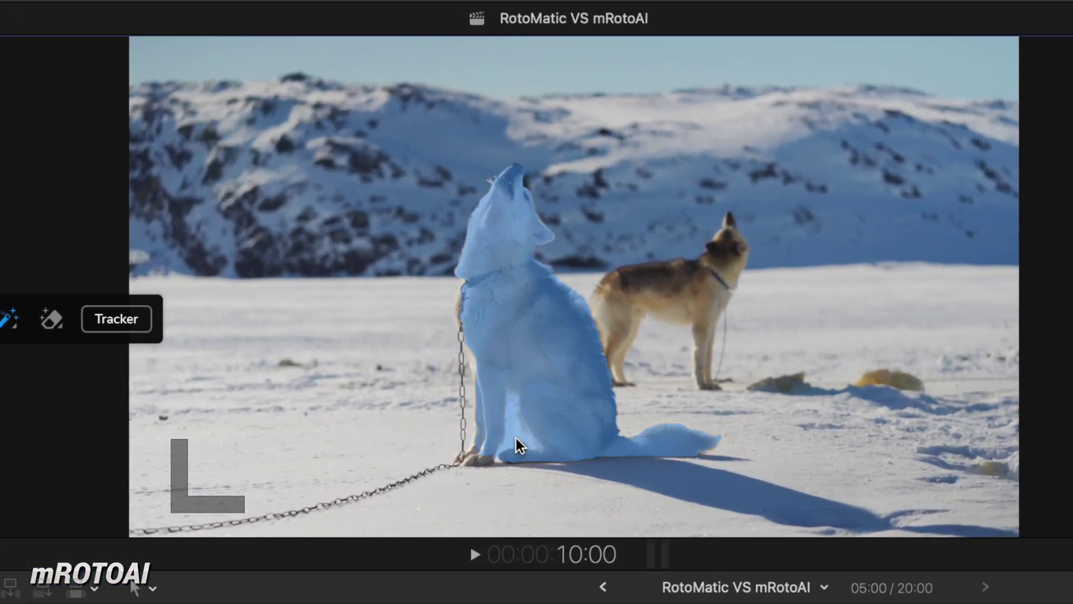
# - Refine the mRotoAI mask by erasing the snow gap between the sitting dog's legs and including its front paws
pyautogui.keyDown('alt'); pyautogui.click(511, 406); pyautogui.keyUp('alt')
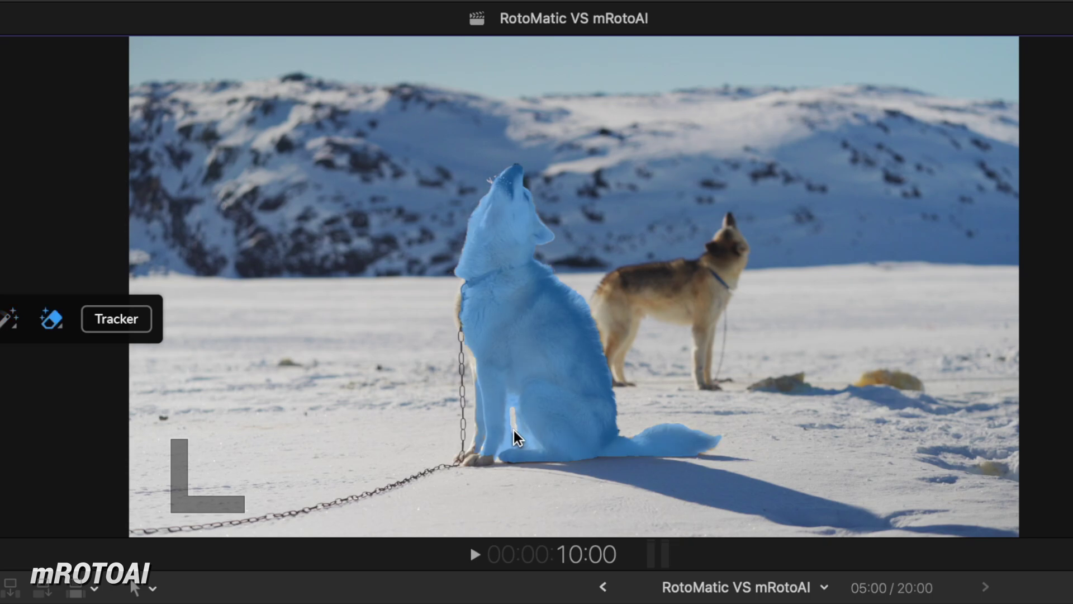
pyautogui.click(519, 365)
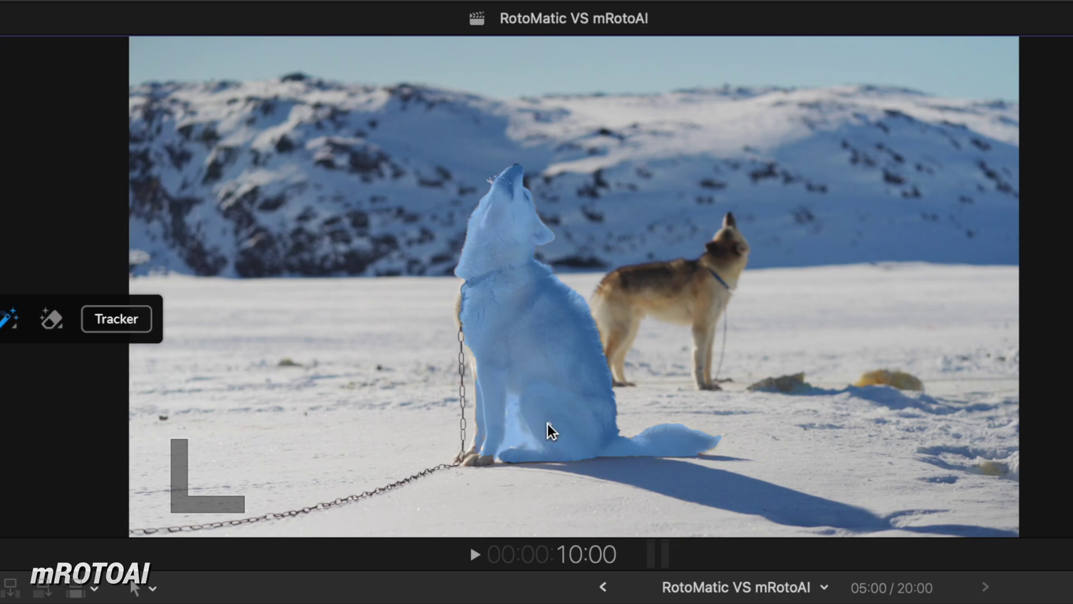
pyautogui.click(515, 405)
# - Track the mRotoAI dog mask forwards from 10:00 and stop the tracking
pyautogui.click(137, 318)
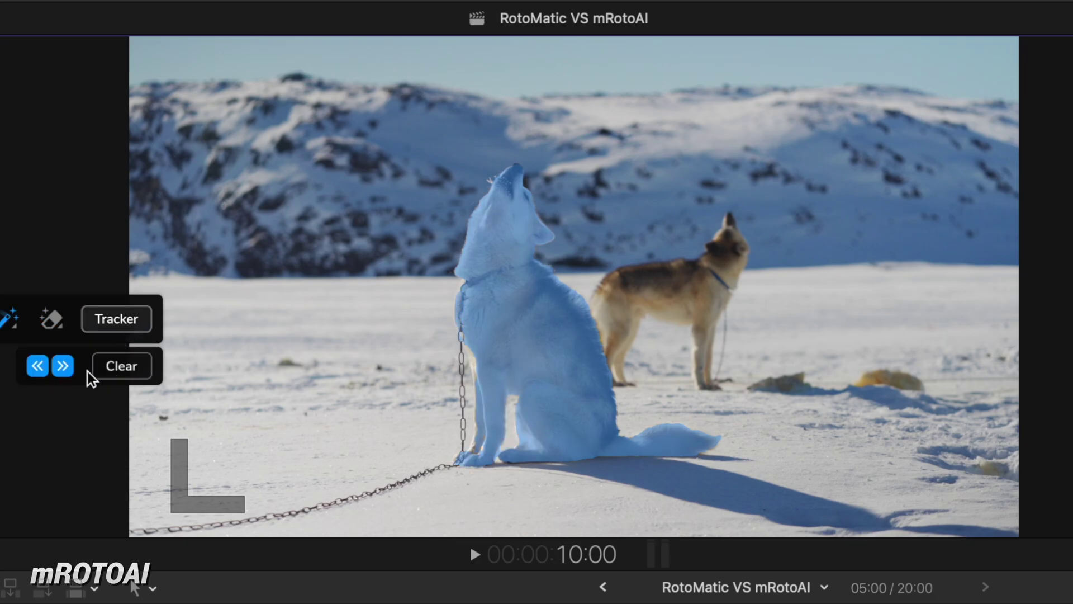
pyautogui.click(63, 366)
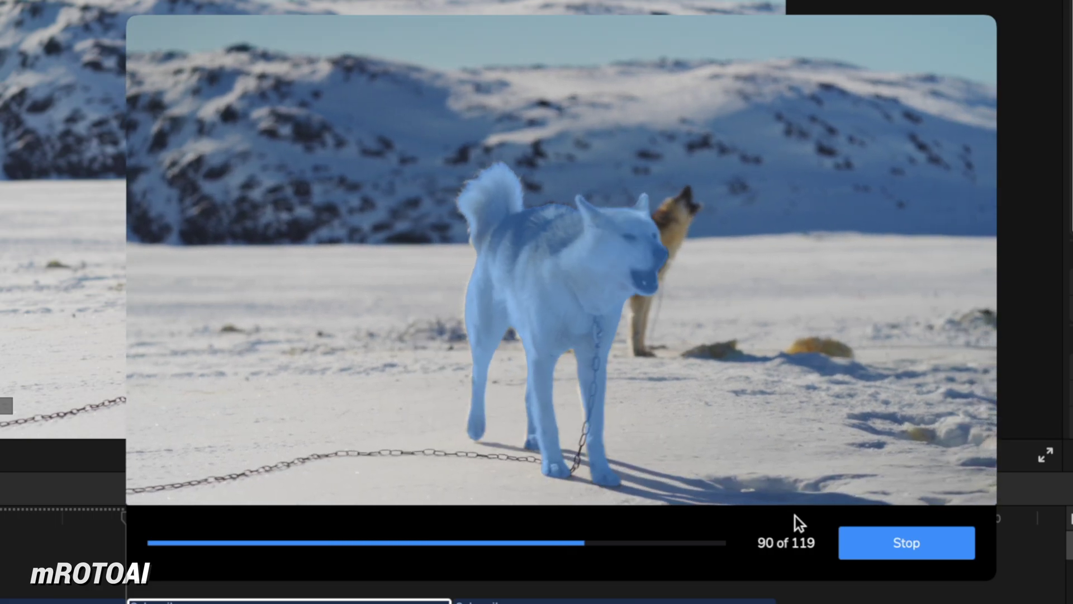
pyautogui.click(860, 541)
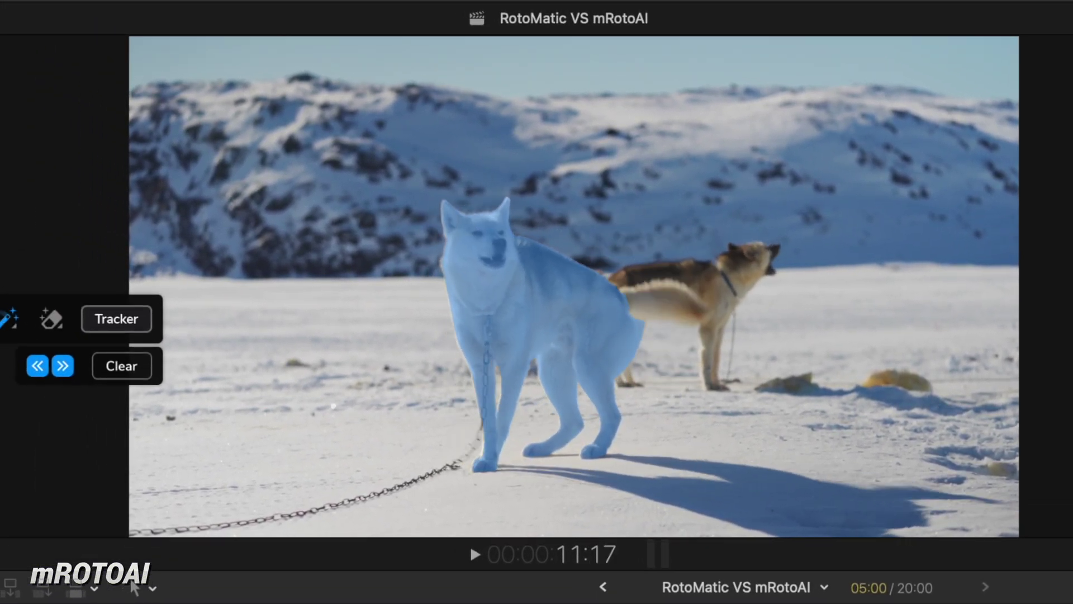
# - Add the front dog's tail to the mRotoAI mask at 11:17 and track forwards again
pyautogui.click(623, 300)
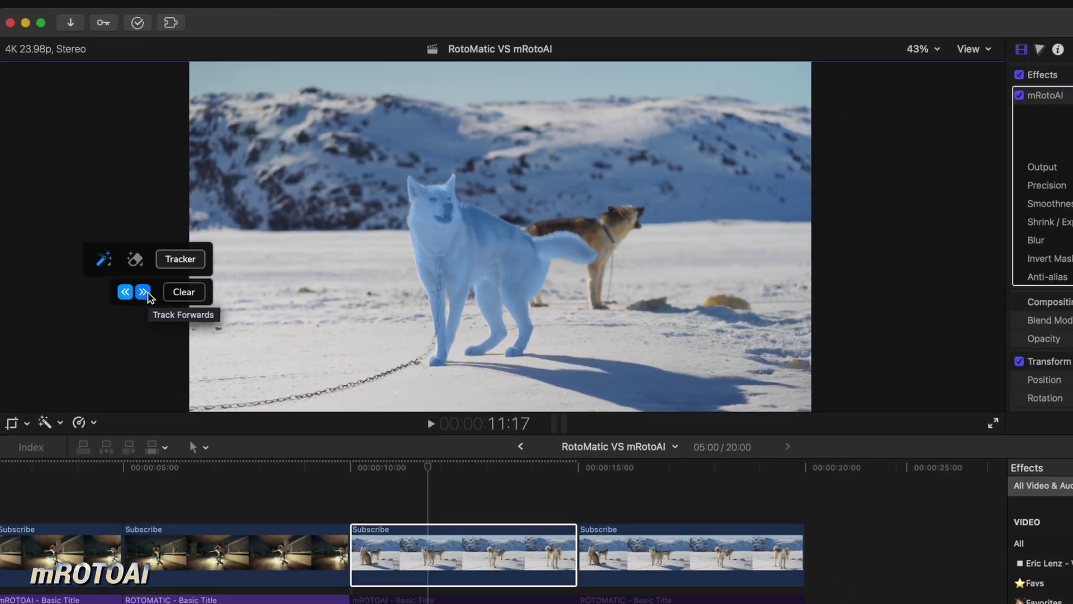
pyautogui.click(67, 363)
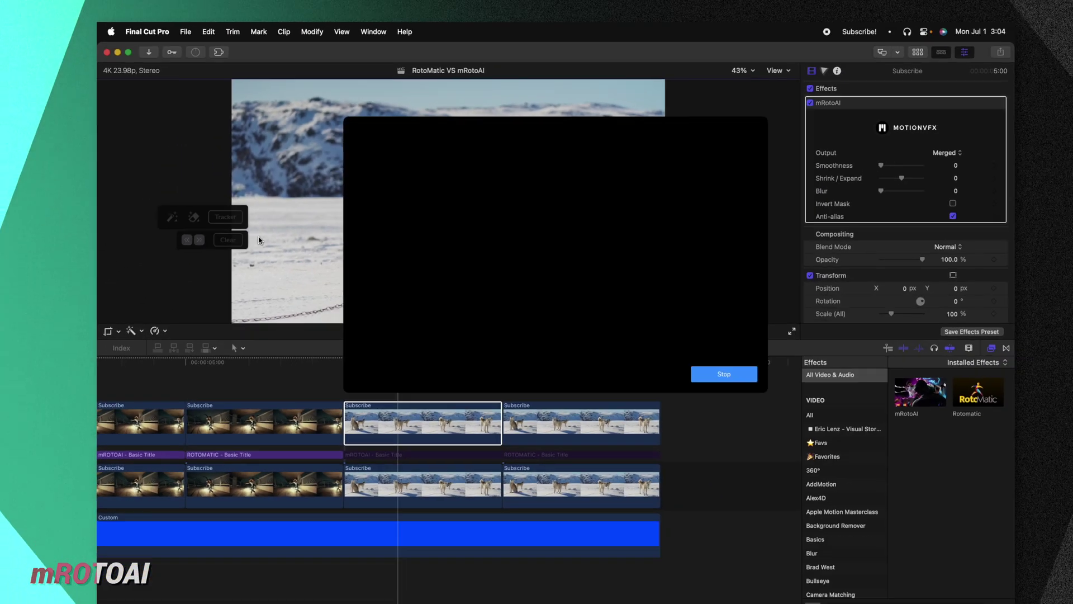
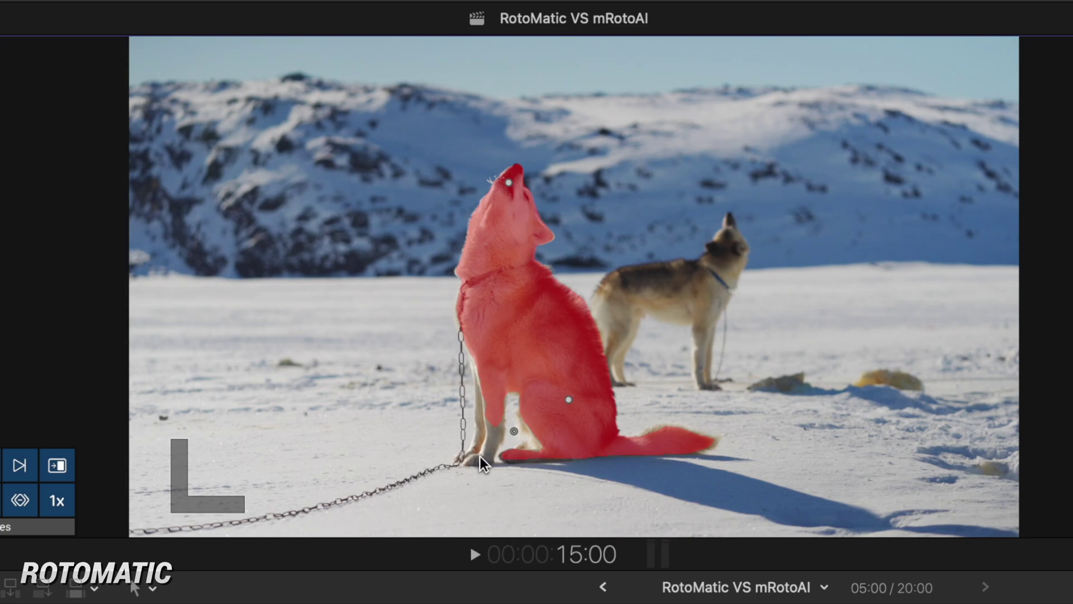
# - Add a Rotomatic include point on the sitting dog's front paw at 15:00, track the mask forwards, and stop tracking
pyautogui.click(475, 460)
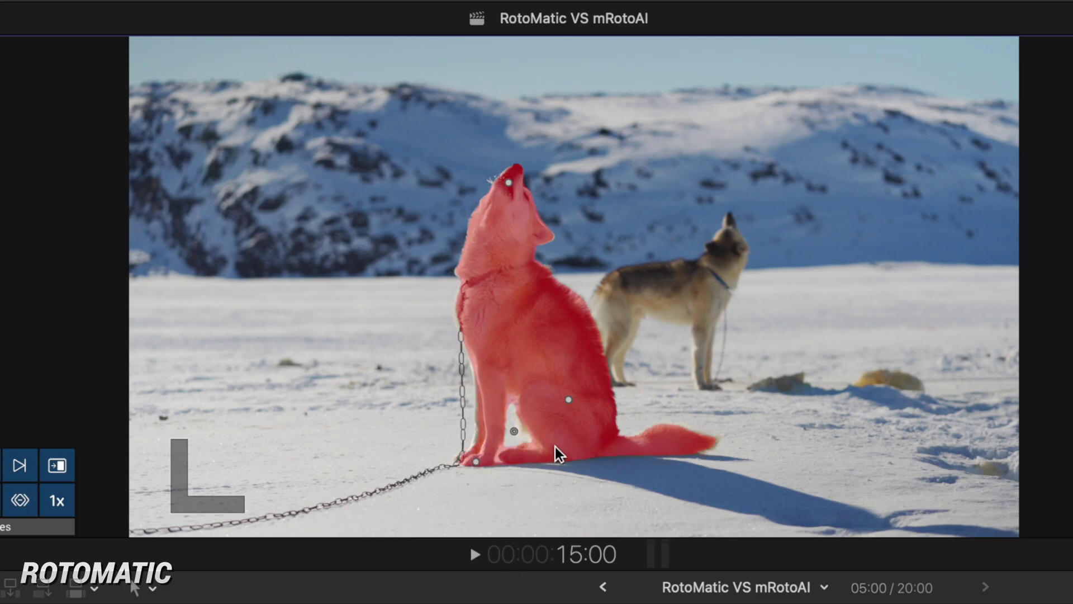
pyautogui.click(3, 465)
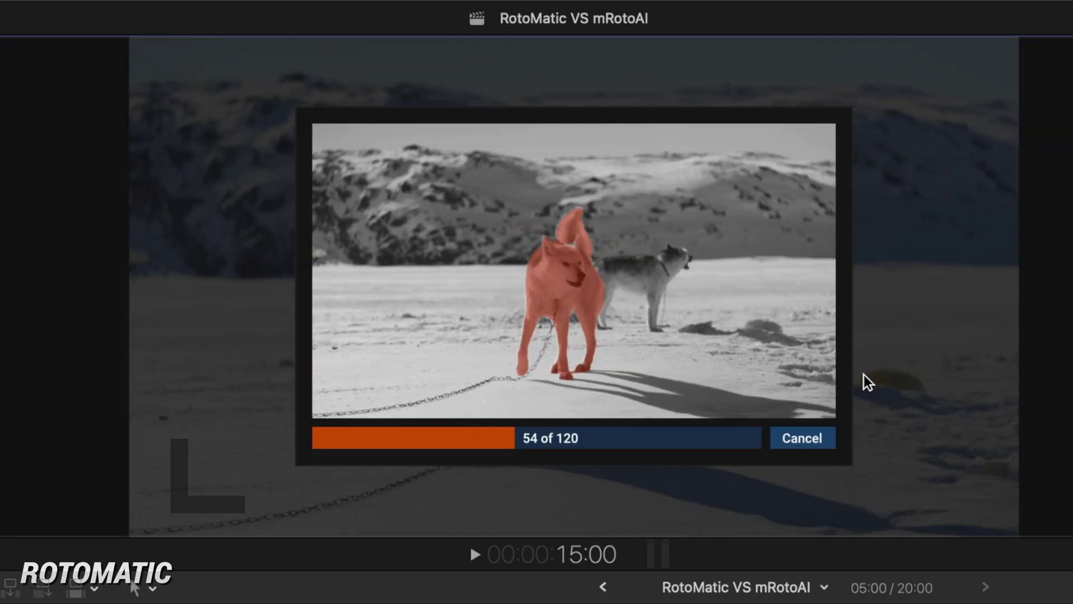
pyautogui.click(806, 439)
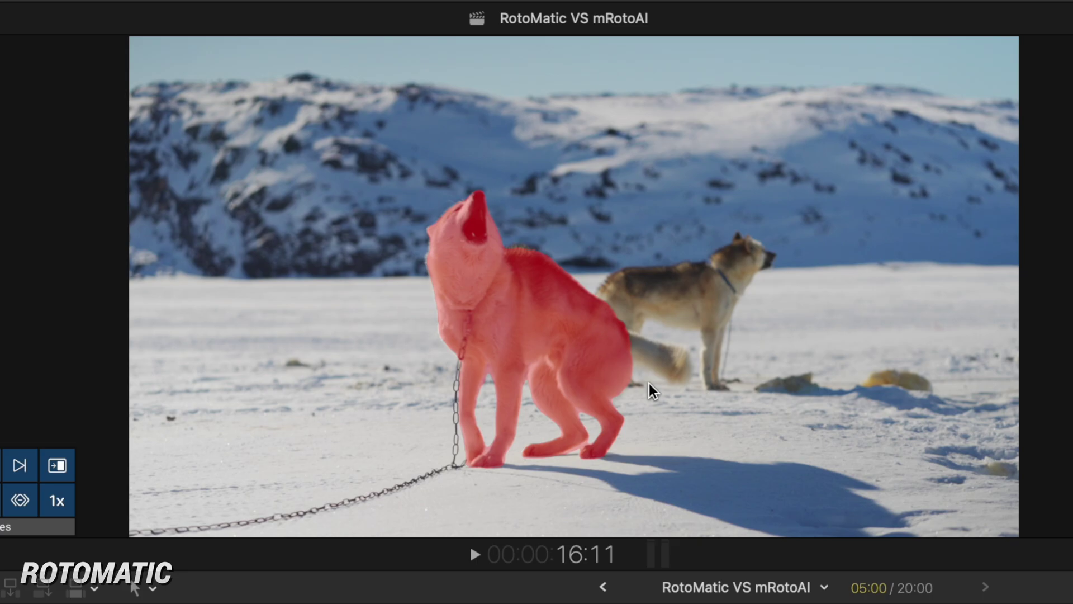
# - At 16:11, include the dog's tail and exclude the snow beneath it with Rotomatic points, and show the Rotomatic timeline
pyautogui.click(656, 364)
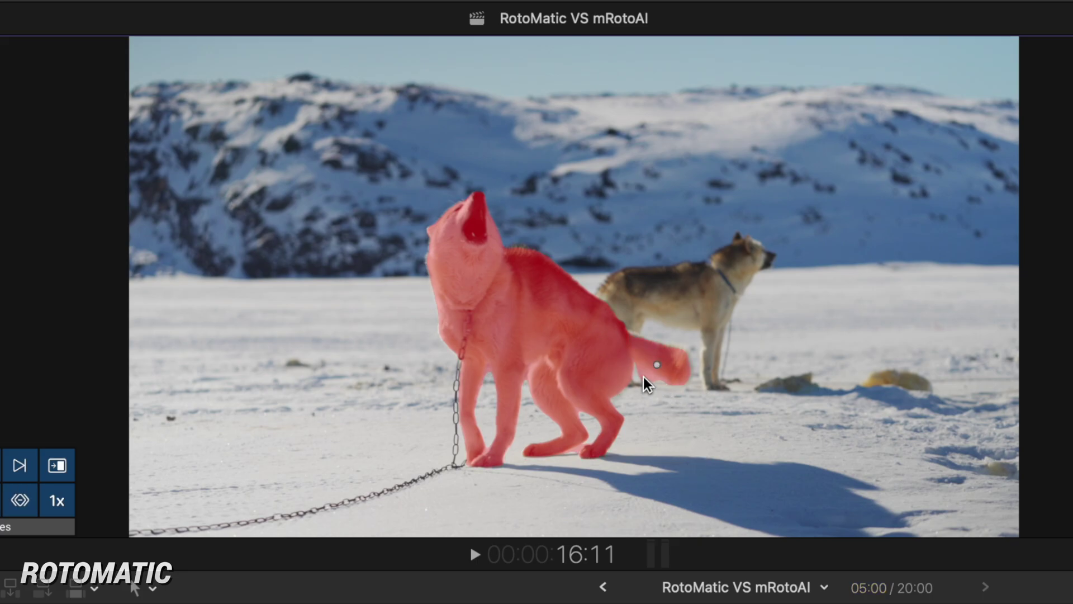
pyautogui.click(643, 378)
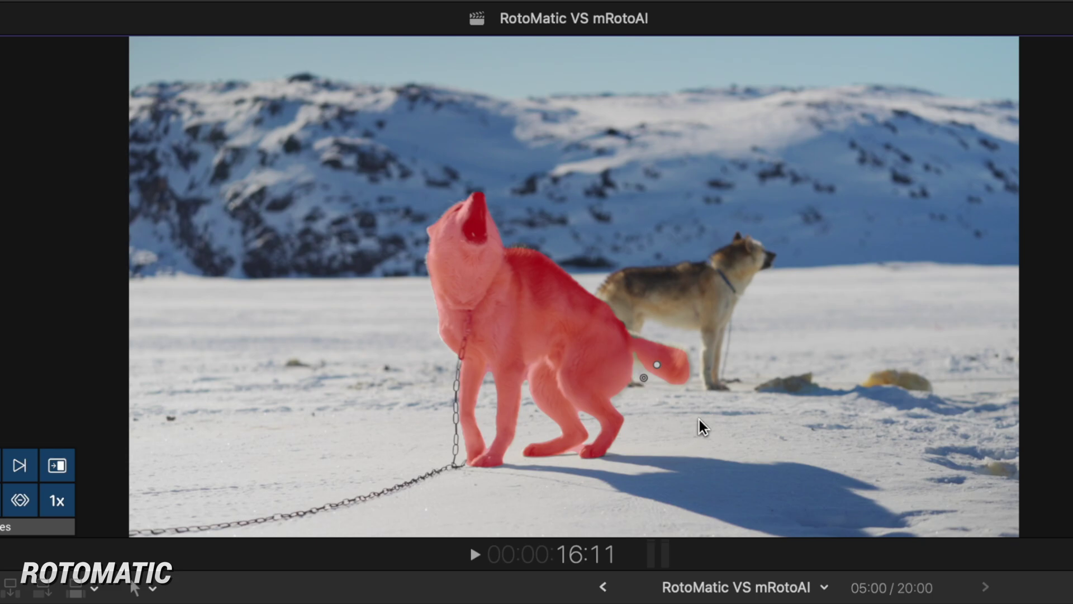
pyautogui.click(57, 465)
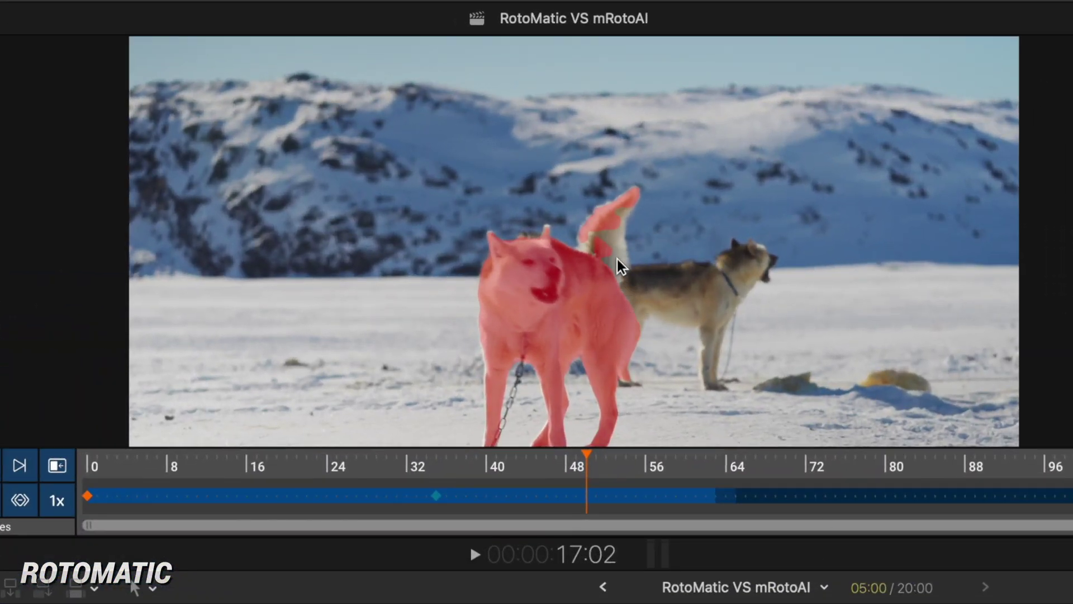
# - Add two Rotomatic include points on the dog's raised tail at 17:02 and continue tracking
pyautogui.click(611, 239)
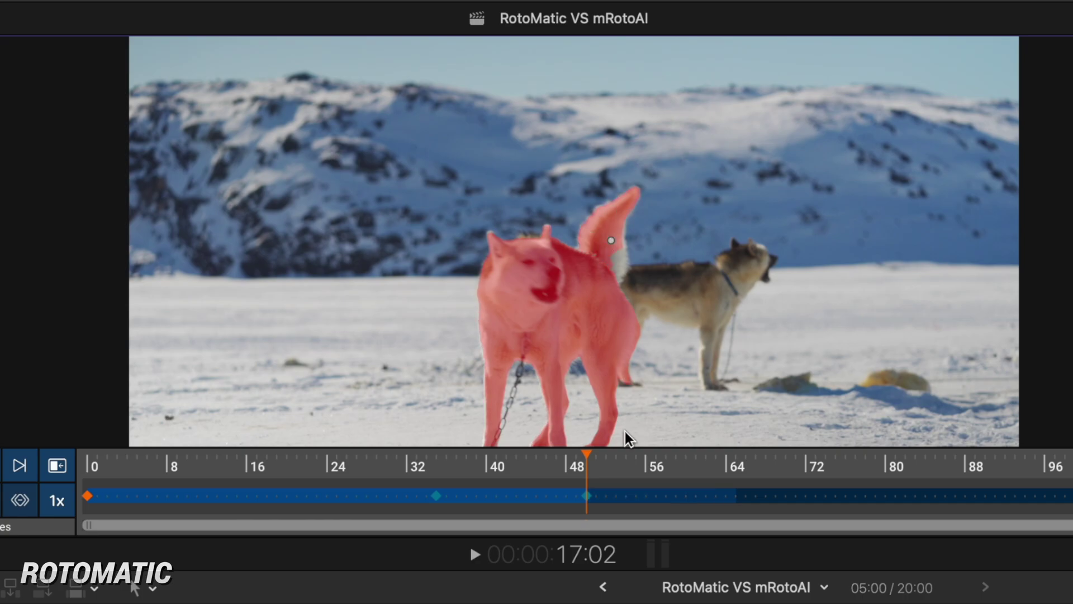
pyautogui.click(618, 266)
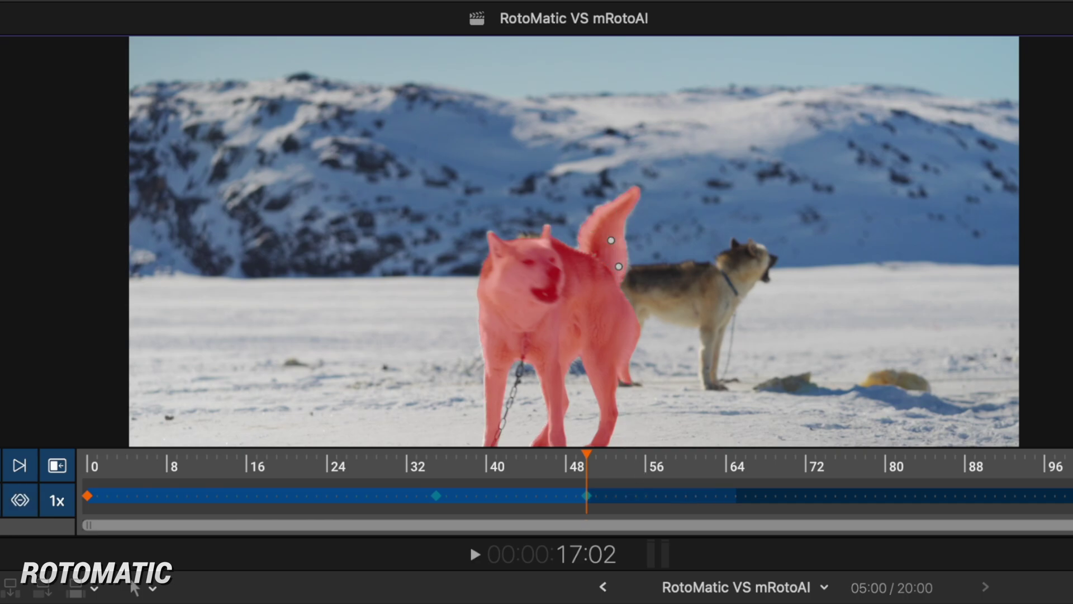
pyautogui.click(661, 525)
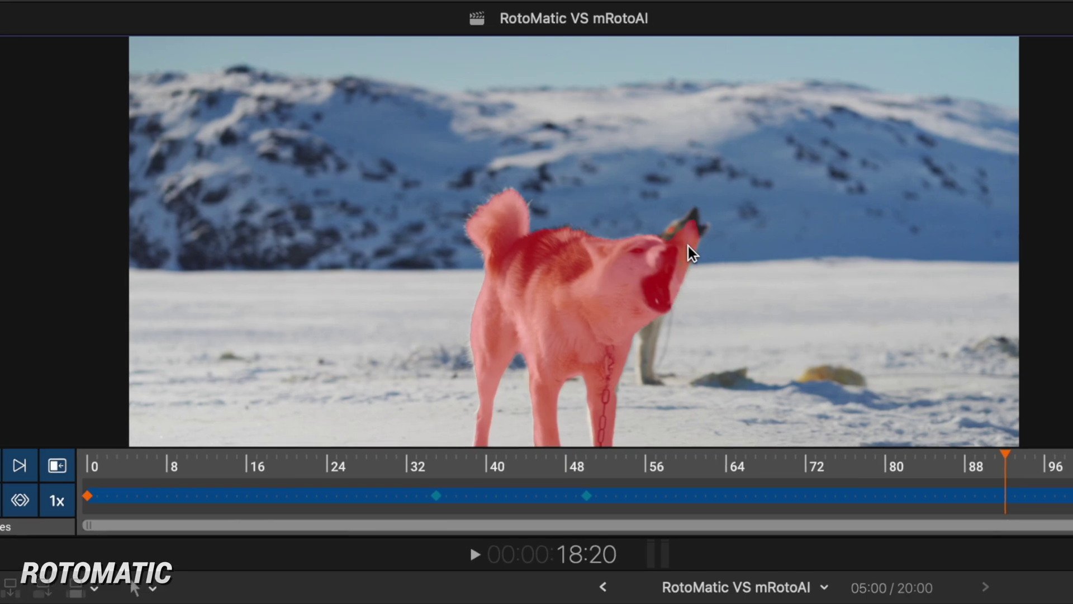
# - Exclude the background dog's head from the Rotomatic mask at 18:20 and track the mask again
pyautogui.keyDown('alt'); pyautogui.click(686, 243); pyautogui.keyUp('alt')
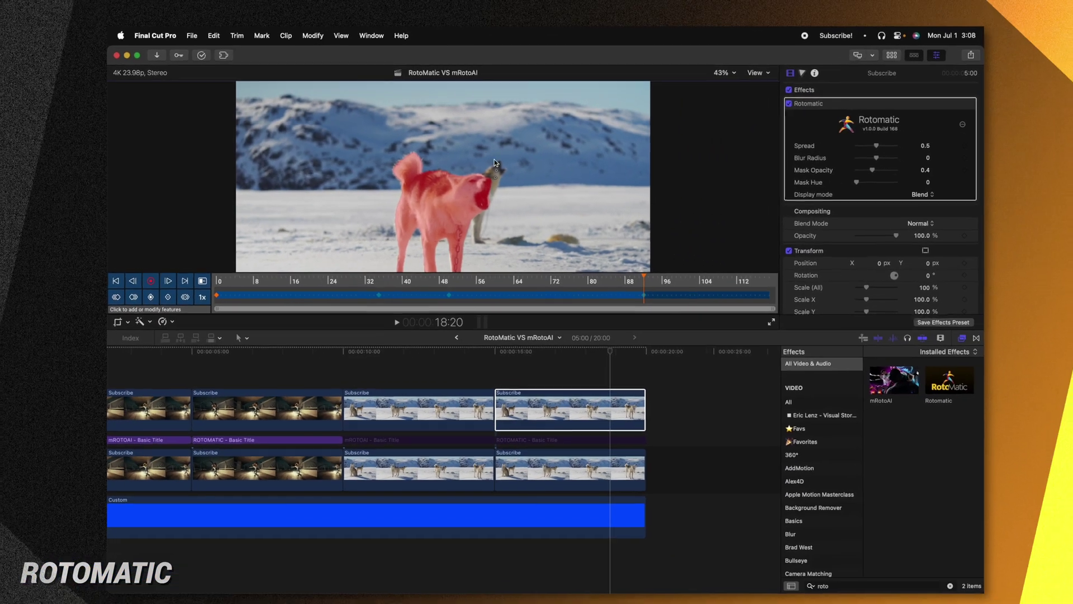
pyautogui.click(153, 285)
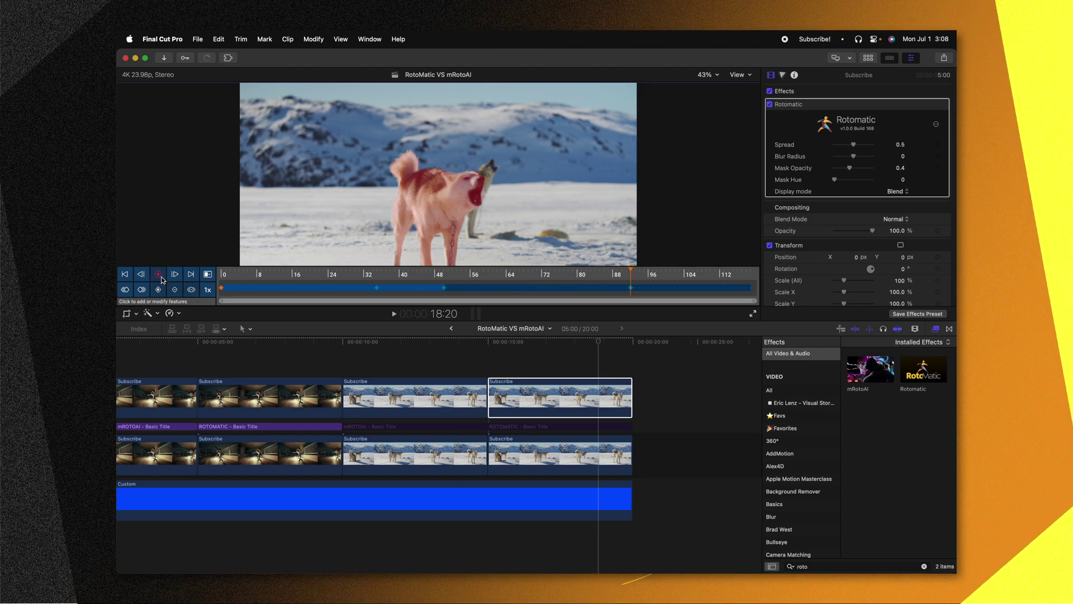